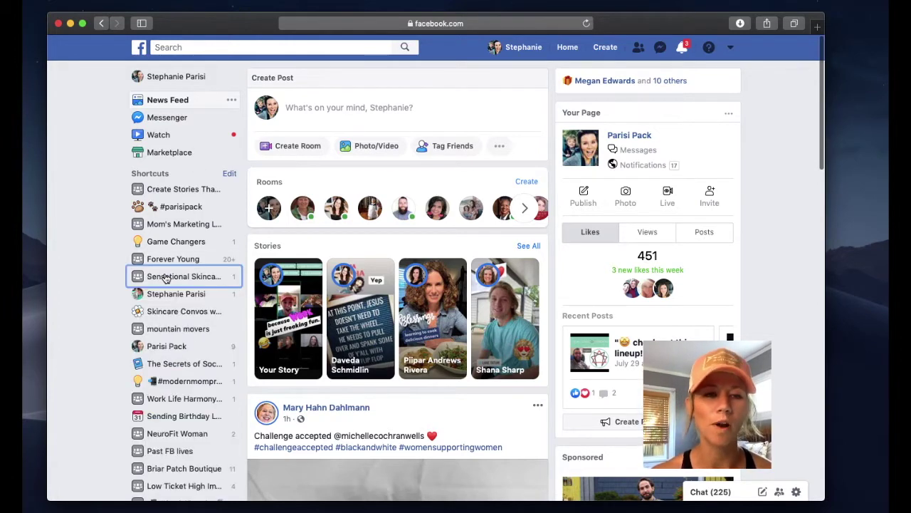
Open the #parisipack group and go to the management page for its popular post topics.
{"action": "left_click", "coordinate": [177, 213]}
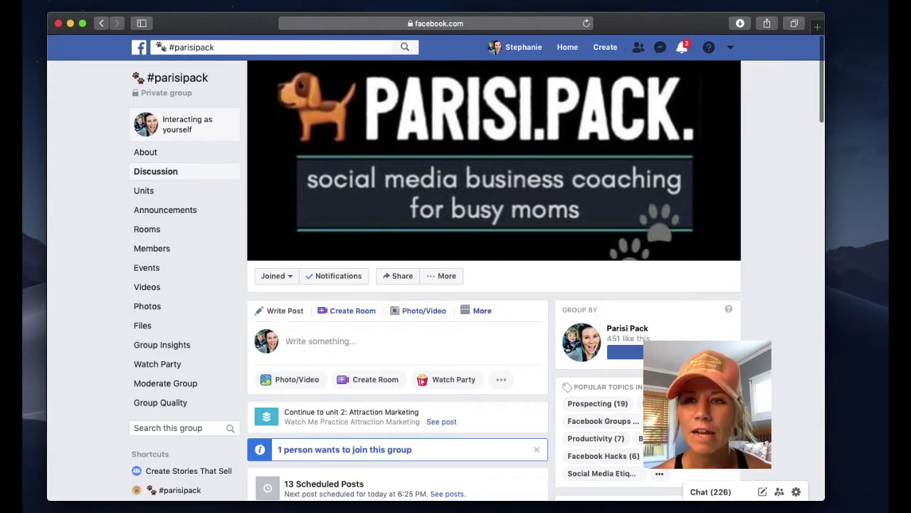
{"action": "scroll", "coordinate": [436, 284], "scroll_direction": "down", "scroll_amount": 3}
{"action": "scroll", "coordinate": [435, 285], "scroll_direction": "down", "scroll_amount": 2}
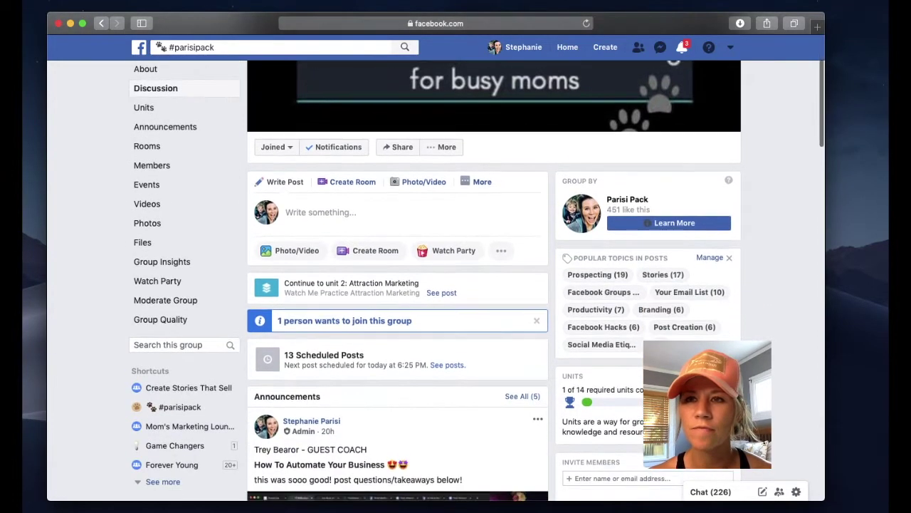
{"action": "scroll", "coordinate": [590, 222], "scroll_direction": "down", "scroll_amount": 1}
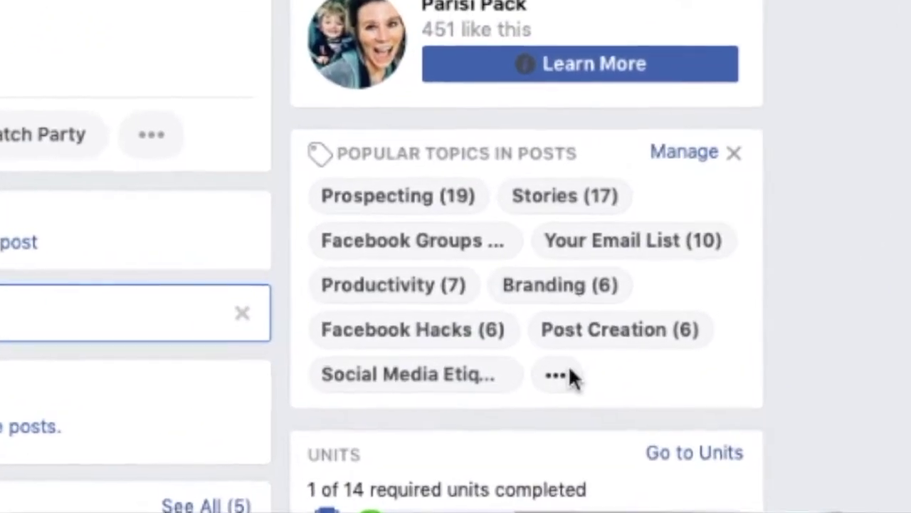
{"action": "left_click", "coordinate": [557, 376]}
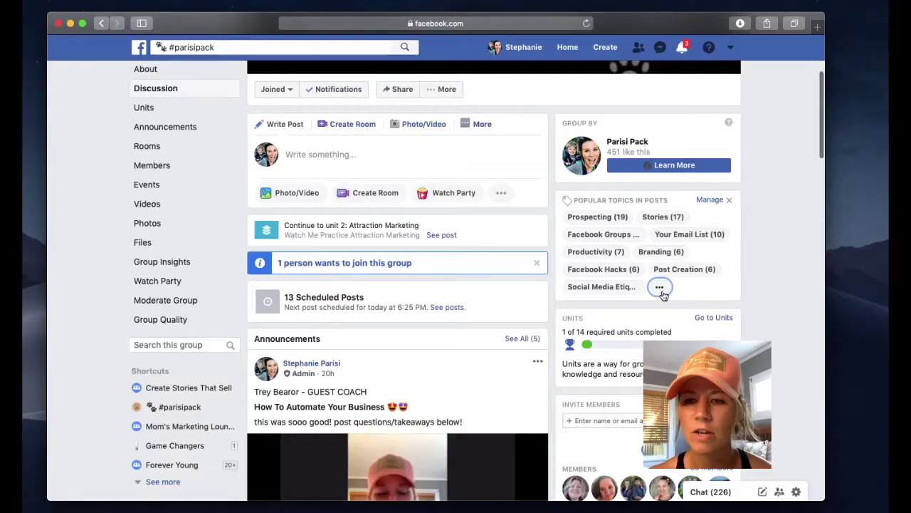
{"action": "left_click", "coordinate": [709, 200]}
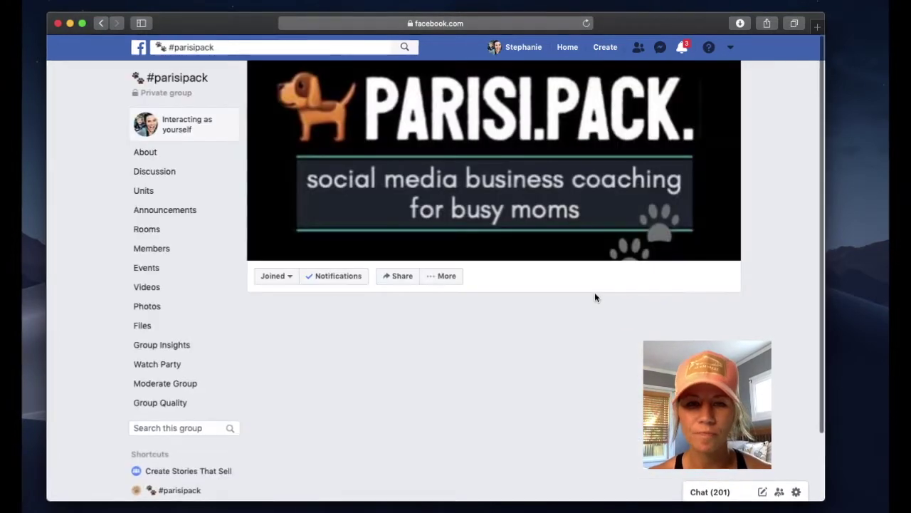
Look through the full list of the group's existing post topics.
{"action": "scroll", "coordinate": [494, 417], "scroll_direction": "down", "scroll_amount": 5}
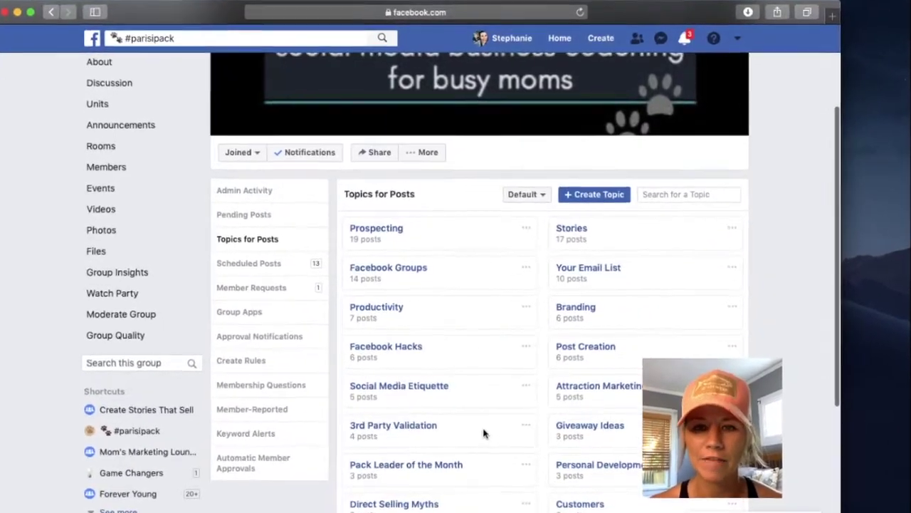
{"action": "scroll", "coordinate": [477, 445], "scroll_direction": "down", "scroll_amount": 2}
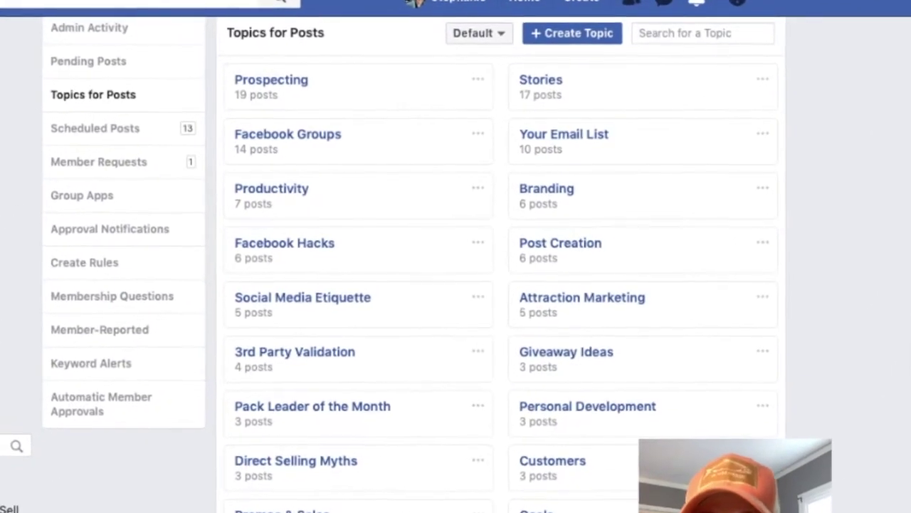
{"action": "scroll", "coordinate": [497, 408], "scroll_direction": "down", "scroll_amount": 1}
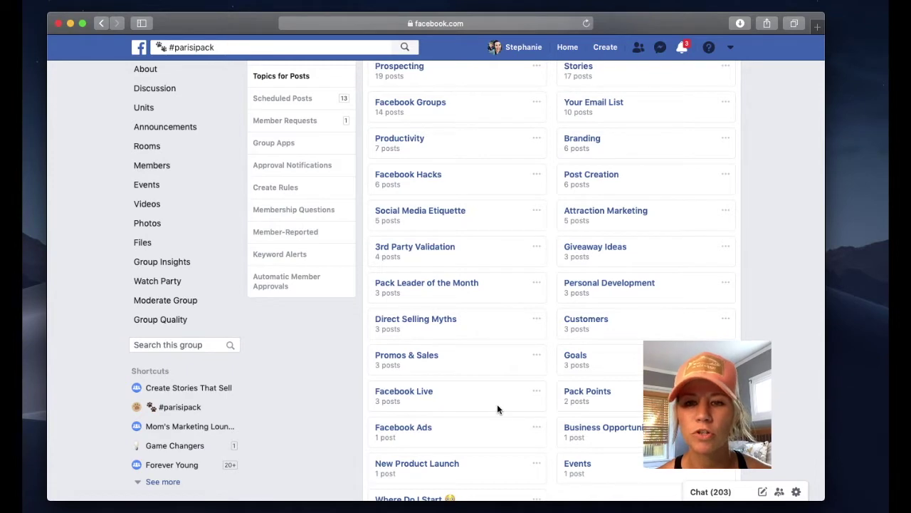
{"action": "scroll", "coordinate": [497, 408], "scroll_direction": "down", "scroll_amount": 2}
{"action": "scroll", "coordinate": [497, 408], "scroll_direction": "up", "scroll_amount": 4}
{"action": "scroll", "coordinate": [497, 408], "scroll_direction": "up", "scroll_amount": 4}
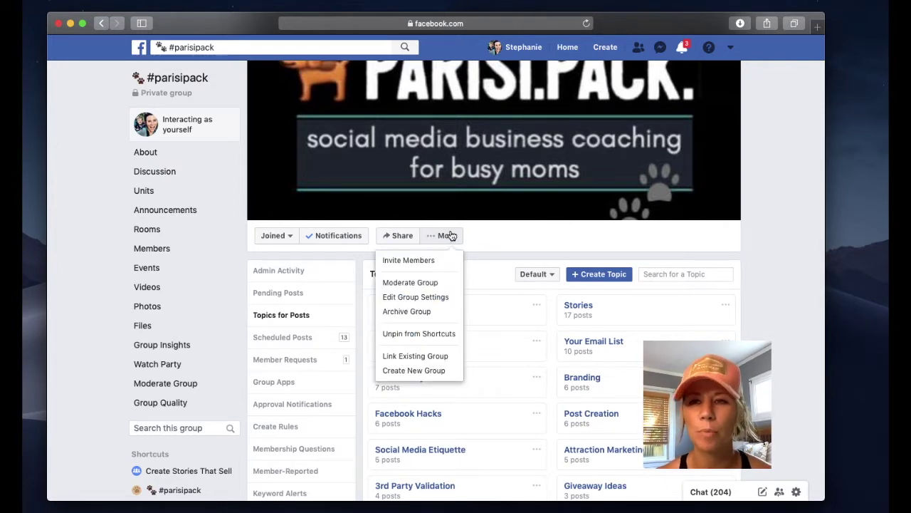
Open the settings of the #parisipack group for editing.
{"action": "left_click", "coordinate": [516, 244]}
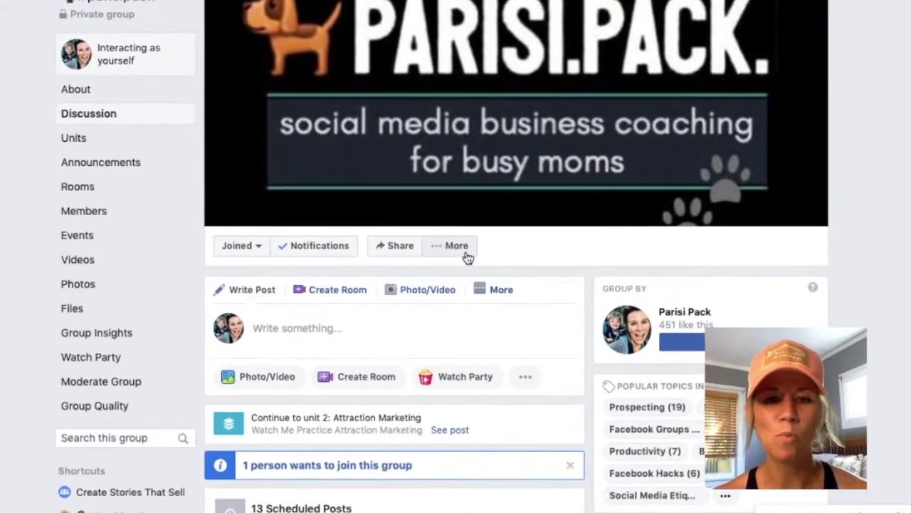
{"action": "left_click", "coordinate": [465, 254]}
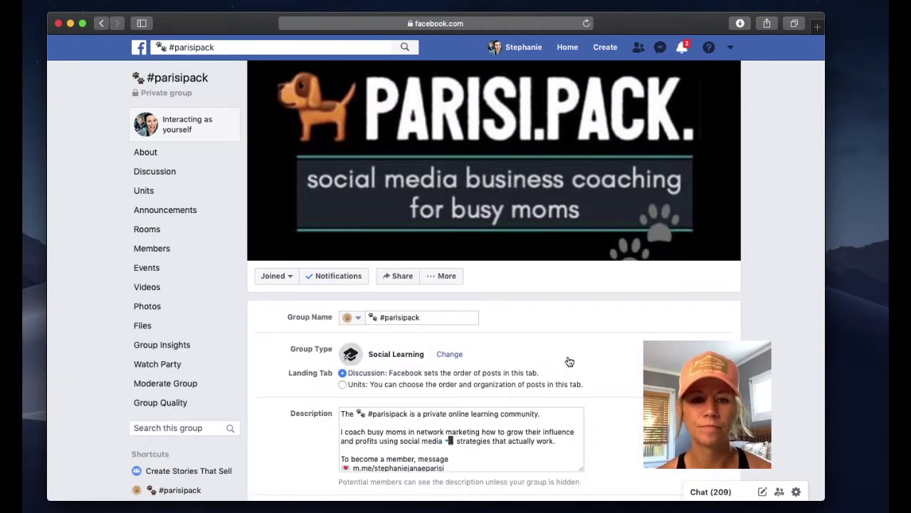
{"action": "scroll", "coordinate": [570, 361], "scroll_direction": "down", "scroll_amount": 3}
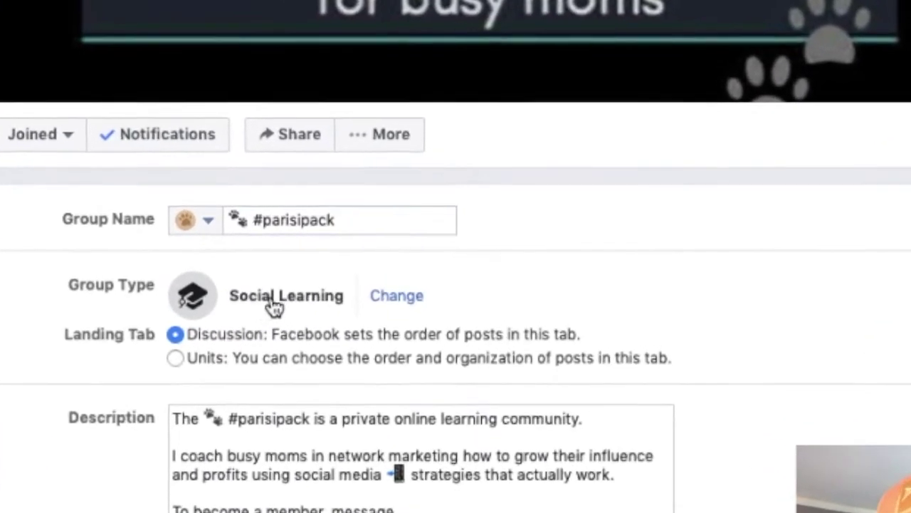
Make sure Post Topics is enabled in the group settings and save the changes.
{"action": "scroll", "coordinate": [568, 275], "scroll_direction": "down", "scroll_amount": 5}
{"action": "scroll", "coordinate": [568, 275], "scroll_direction": "down", "scroll_amount": 2}
{"action": "scroll", "coordinate": [567, 275], "scroll_direction": "down", "scroll_amount": 4}
{"action": "scroll", "coordinate": [568, 276], "scroll_direction": "down", "scroll_amount": 3}
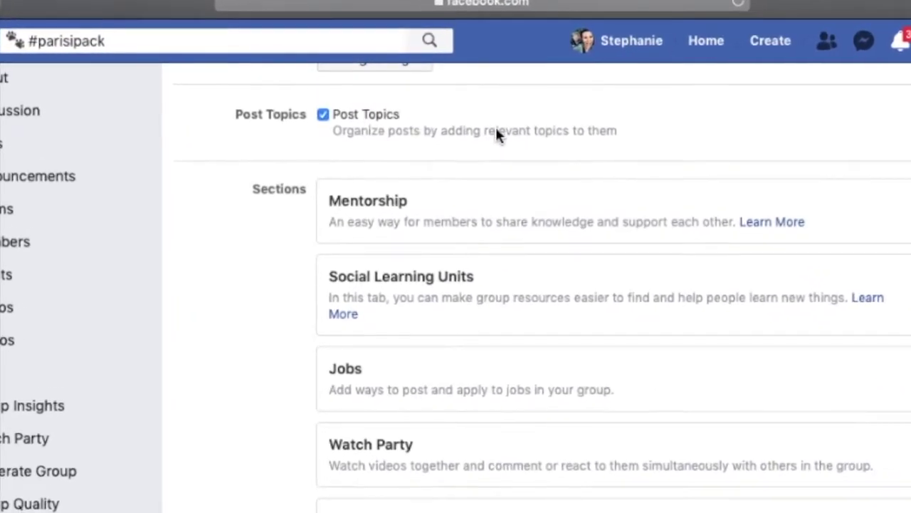
{"action": "left_click", "coordinate": [322, 113]}
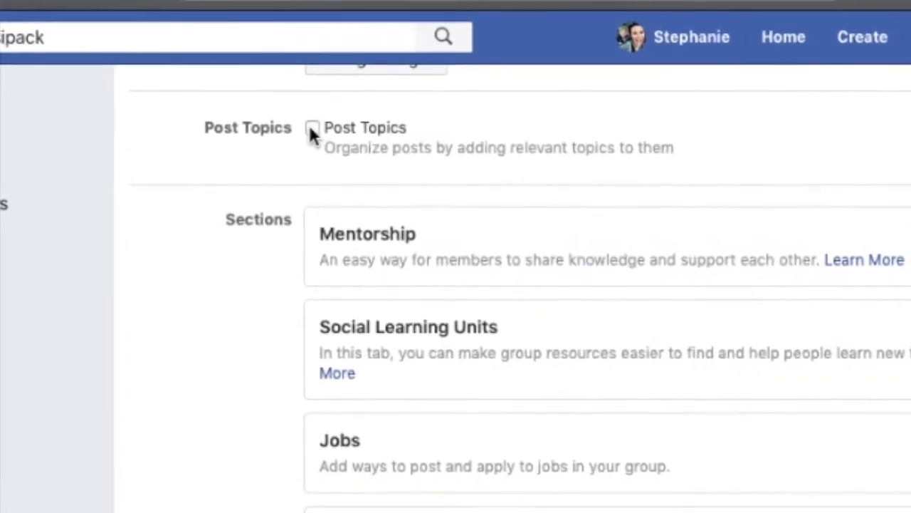
{"action": "left_click", "coordinate": [312, 128]}
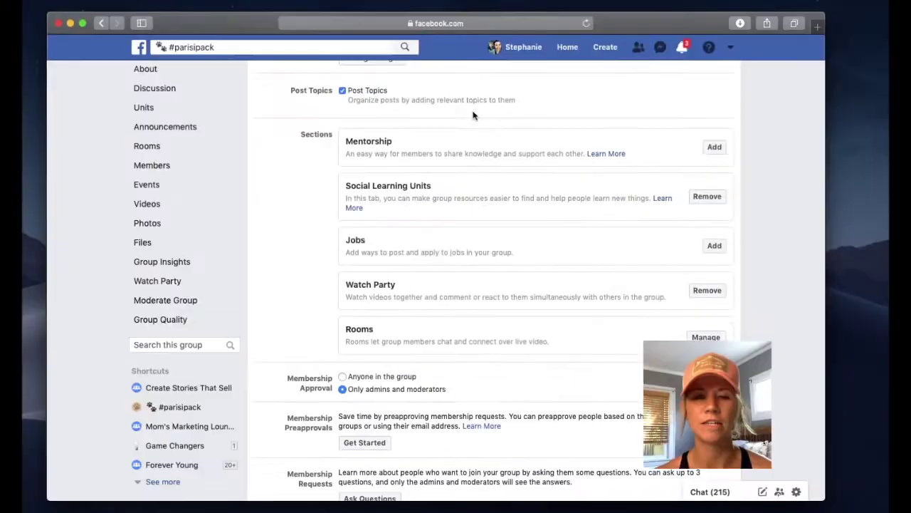
{"action": "scroll", "coordinate": [478, 107], "scroll_direction": "up", "scroll_amount": 5}
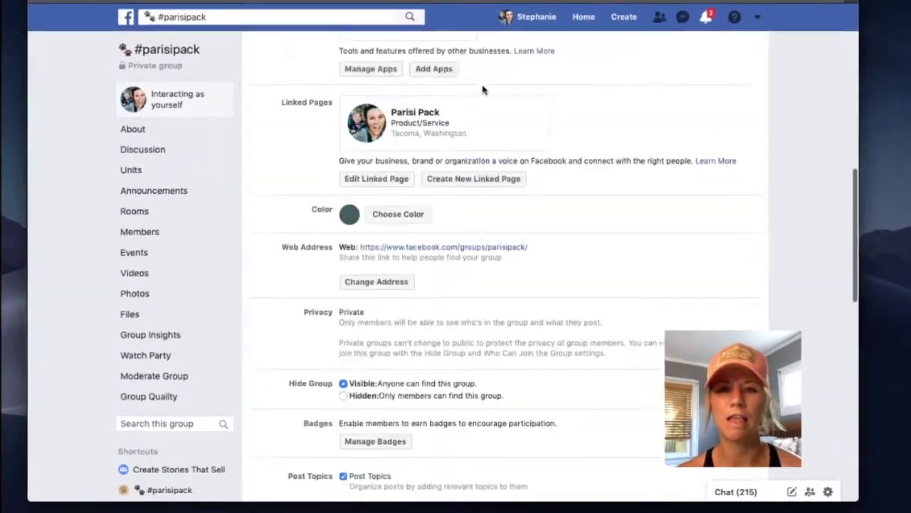
{"action": "scroll", "coordinate": [483, 90], "scroll_direction": "up", "scroll_amount": 10}
{"action": "scroll", "coordinate": [483, 90], "scroll_direction": "down", "scroll_amount": 20}
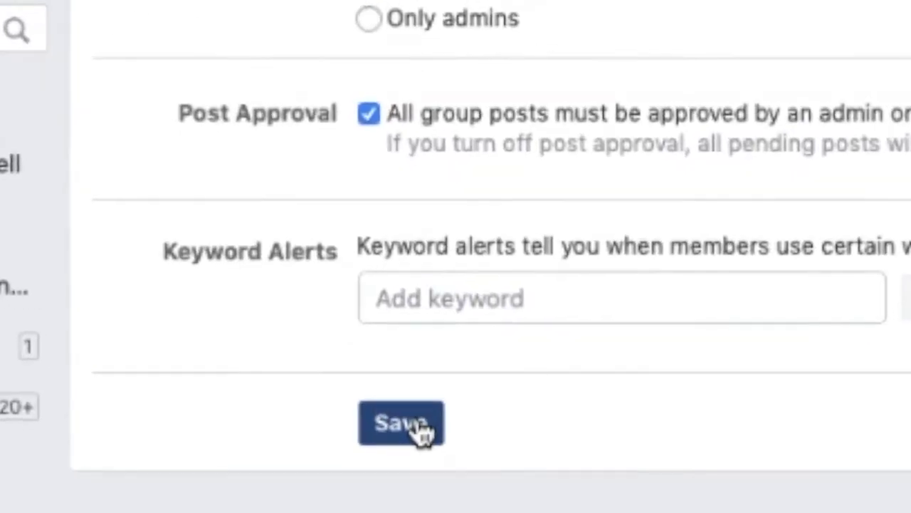
{"action": "left_click", "coordinate": [421, 432]}
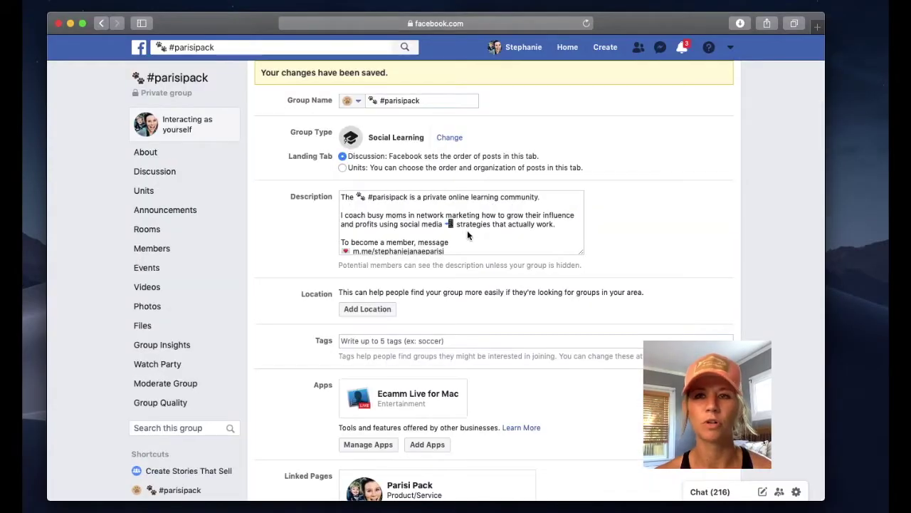
Return to the group's discussion and locate the "How To Automate Your Business" announcement.
{"action": "scroll", "coordinate": [376, 182], "scroll_direction": "up", "scroll_amount": 5}
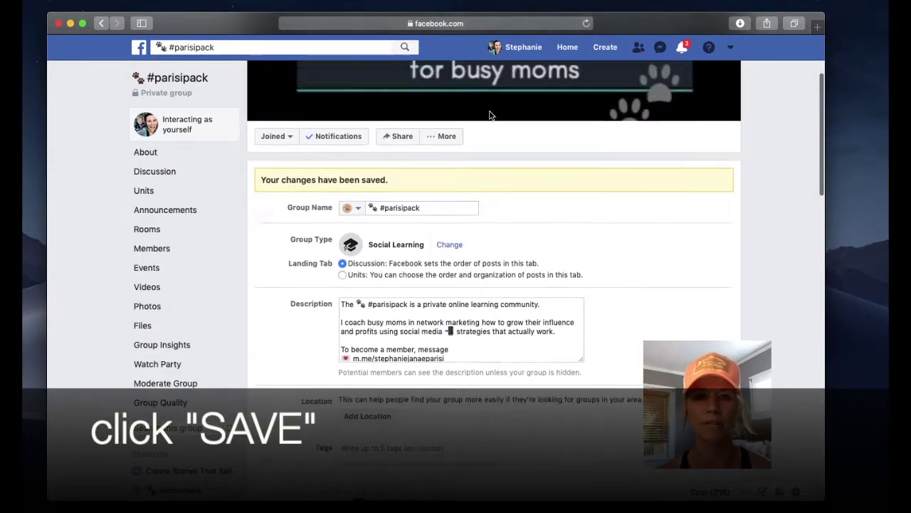
{"action": "left_click", "coordinate": [172, 174]}
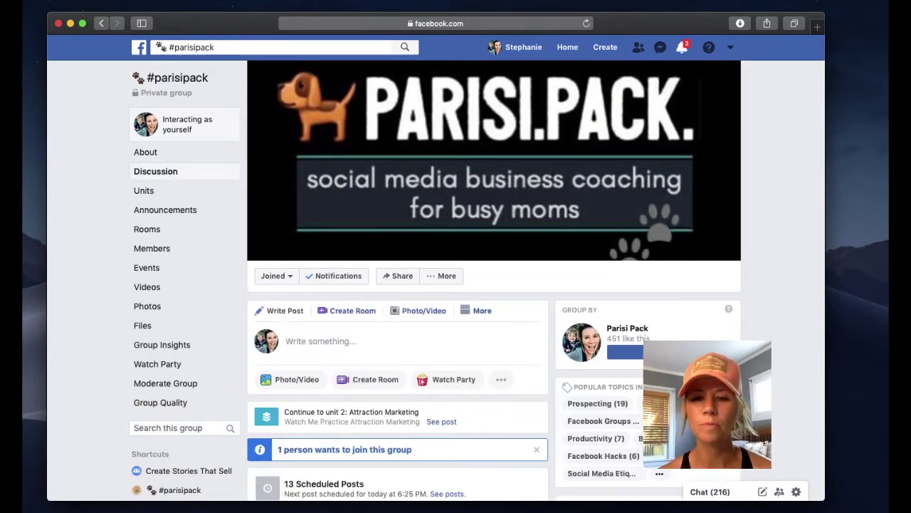
{"action": "scroll", "coordinate": [172, 174], "scroll_direction": "down", "scroll_amount": 3}
{"action": "scroll", "coordinate": [632, 225], "scroll_direction": "down", "scroll_amount": 1}
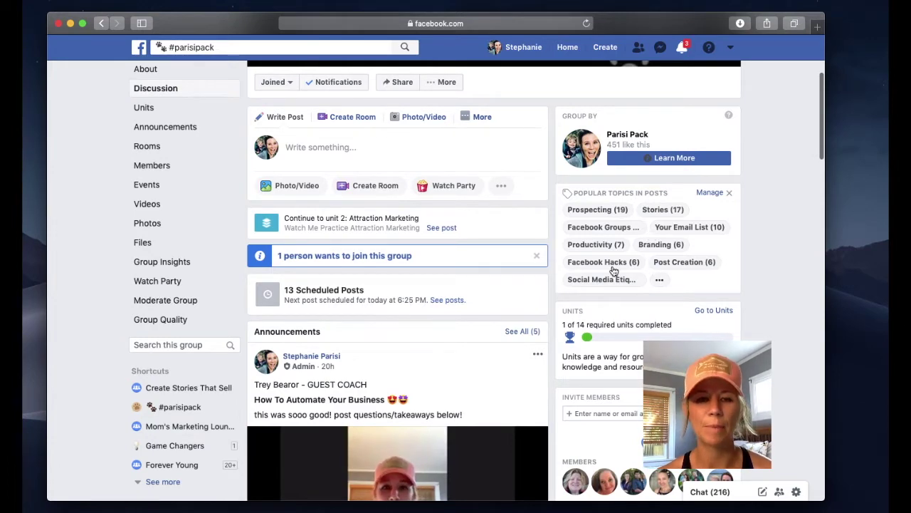
{"action": "scroll", "coordinate": [759, 327], "scroll_direction": "down", "scroll_amount": 3}
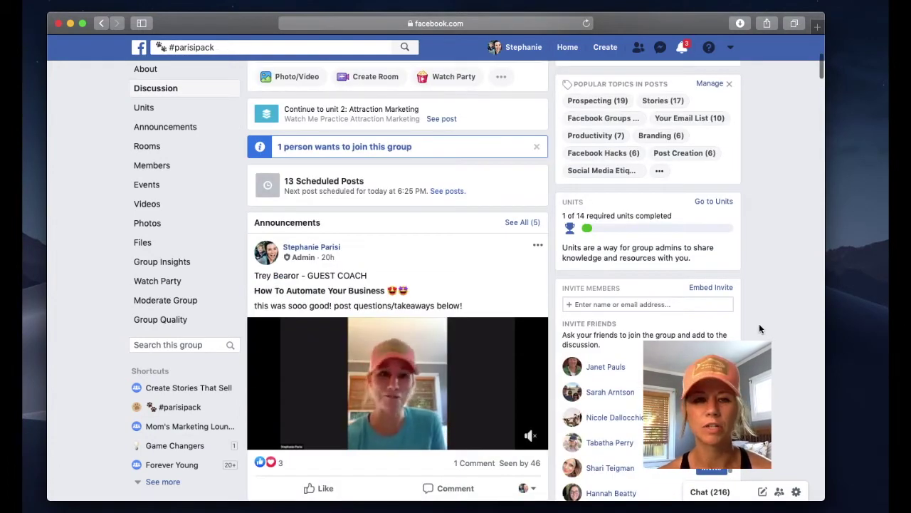
{"action": "scroll", "coordinate": [759, 328], "scroll_direction": "down", "scroll_amount": 1}
{"action": "scroll", "coordinate": [759, 328], "scroll_direction": "down", "scroll_amount": 5}
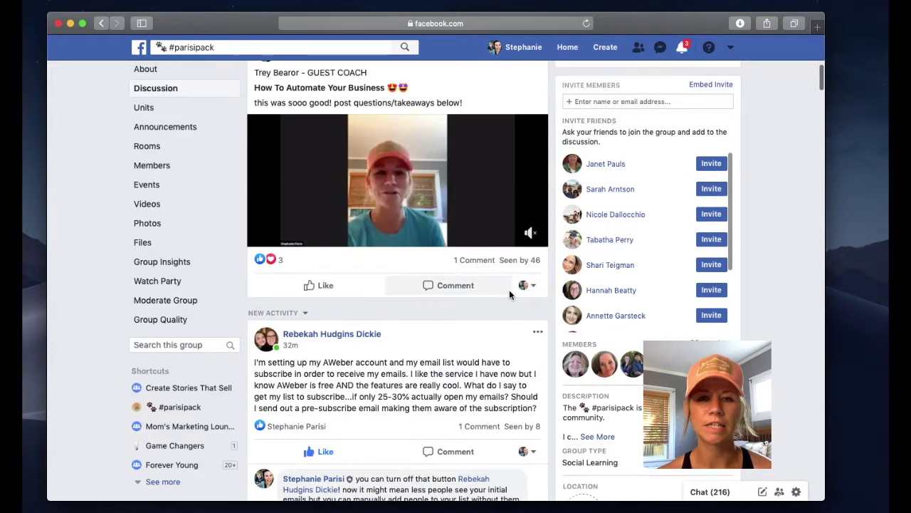
{"action": "scroll", "coordinate": [510, 292], "scroll_direction": "up", "scroll_amount": 2}
{"action": "scroll", "coordinate": [510, 295], "scroll_direction": "up", "scroll_amount": 1}
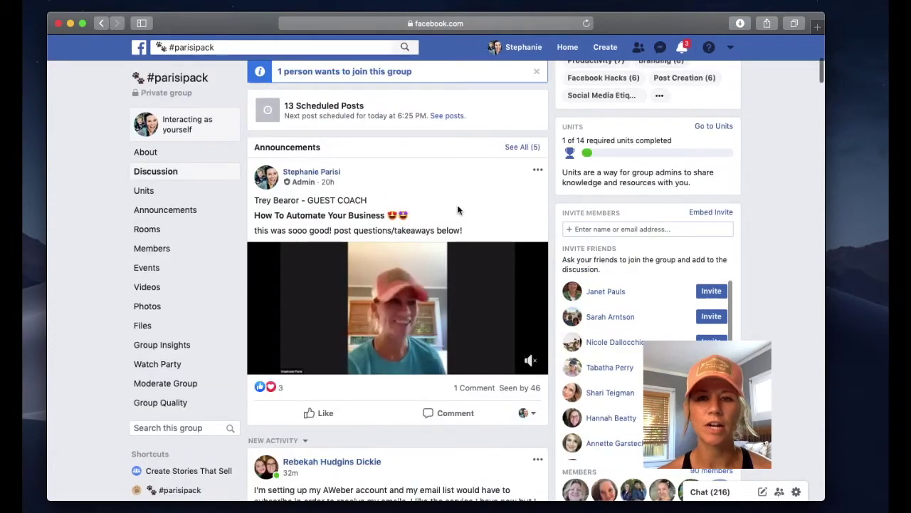
Start adding a post topic to the "How To Automate Your Business" announcement and look through the existing topics.
{"action": "left_click", "coordinate": [539, 174]}
{"action": "scroll", "coordinate": [539, 173], "scroll_direction": "up", "scroll_amount": 2}
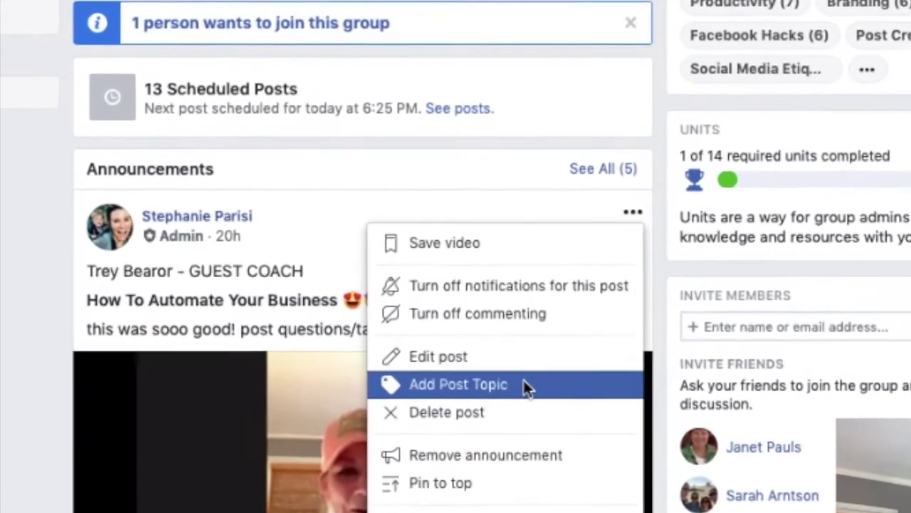
{"action": "left_click", "coordinate": [526, 383]}
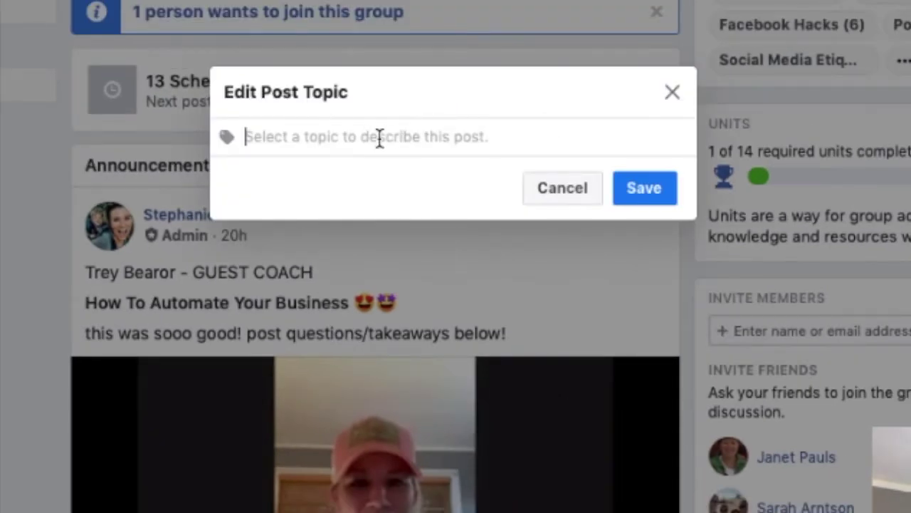
{"action": "left_click", "coordinate": [415, 137]}
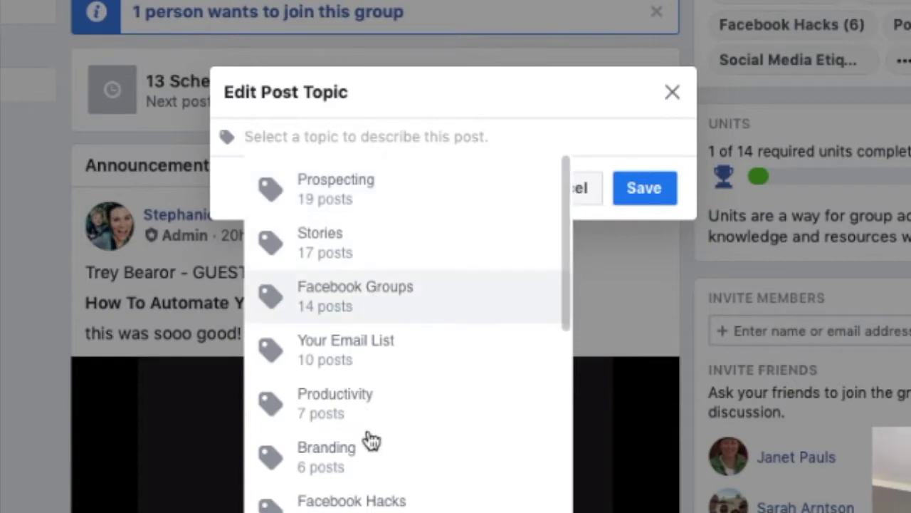
{"action": "scroll", "coordinate": [381, 492], "scroll_direction": "down", "scroll_amount": 5}
{"action": "scroll", "coordinate": [379, 491], "scroll_direction": "down", "scroll_amount": 1}
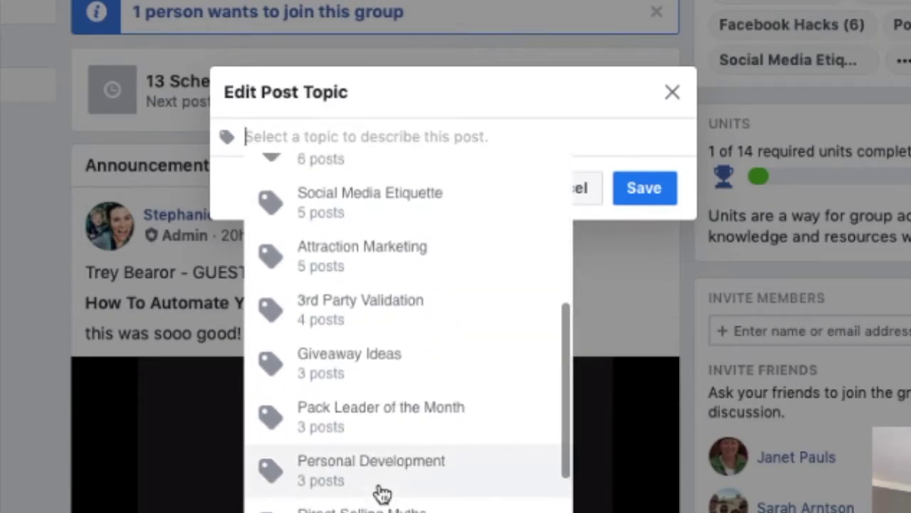
{"action": "scroll", "coordinate": [368, 206], "scroll_direction": "up", "scroll_amount": 6}
Create the new topic "Sales Funnels" for the announcement and save the post's topic.
{"action": "left_click", "coordinate": [363, 122]}
{"action": "left_click", "coordinate": [363, 123]}
{"action": "type", "text": "Sal"}
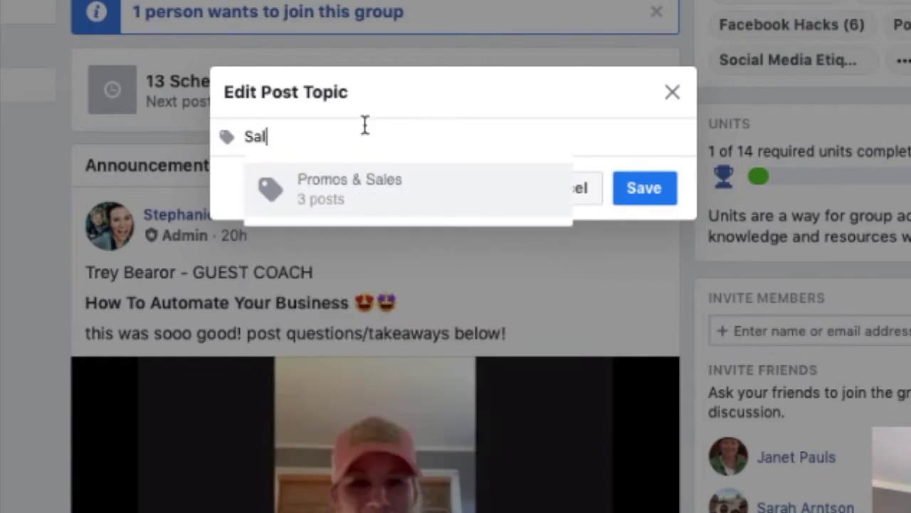
{"action": "type", "text": "es "}
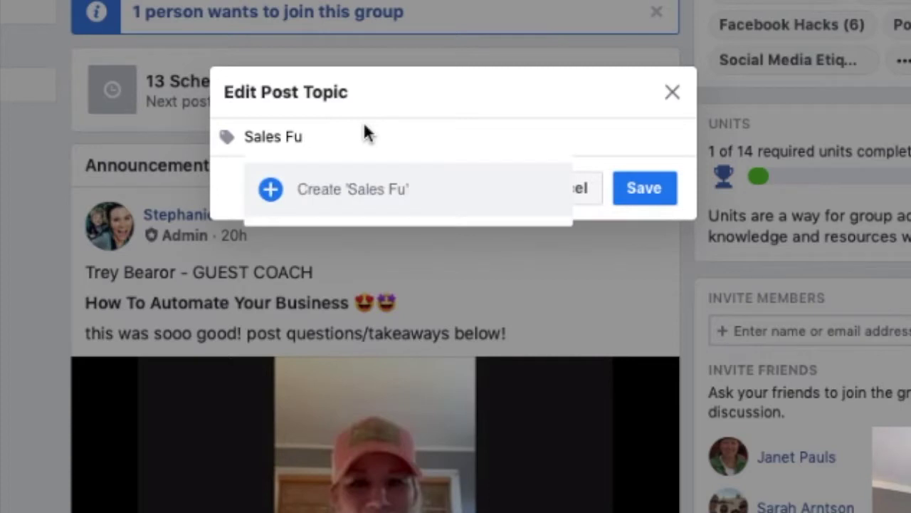
{"action": "type", "text": "Funnels"}
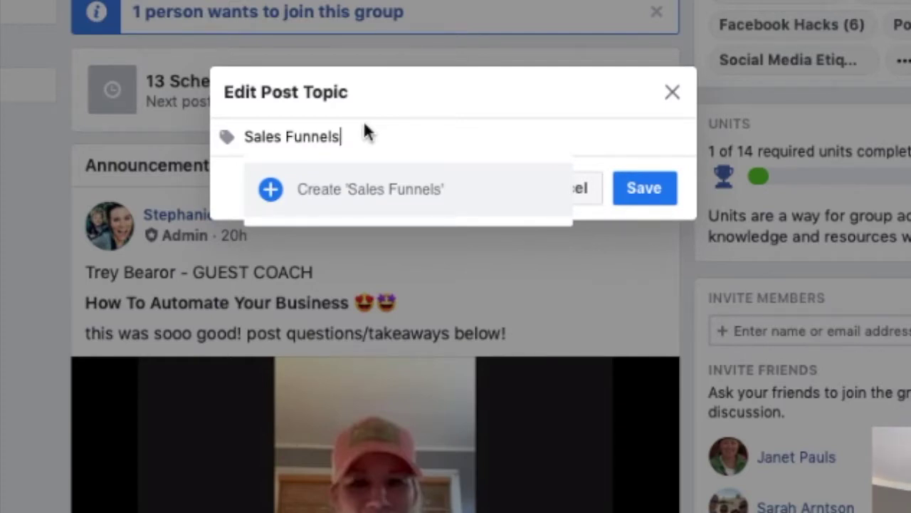
{"action": "left_click", "coordinate": [362, 197]}
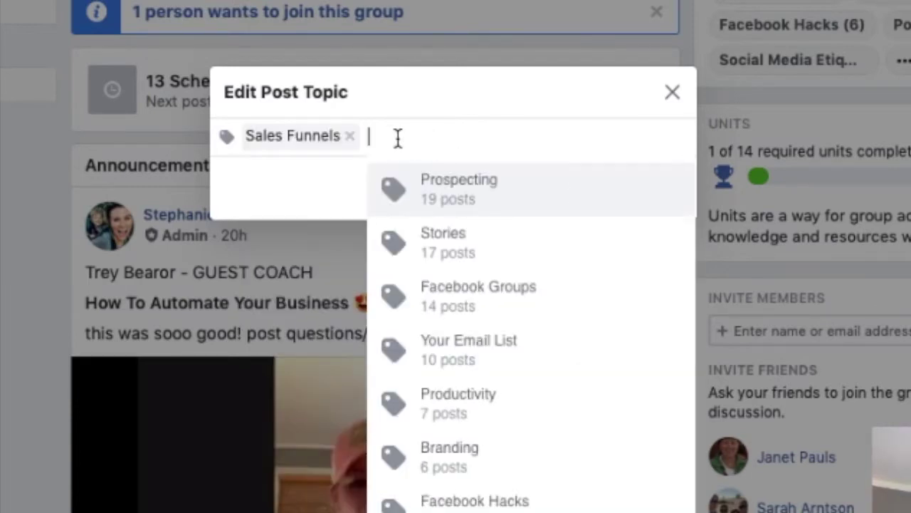
{"action": "left_click", "coordinate": [300, 189]}
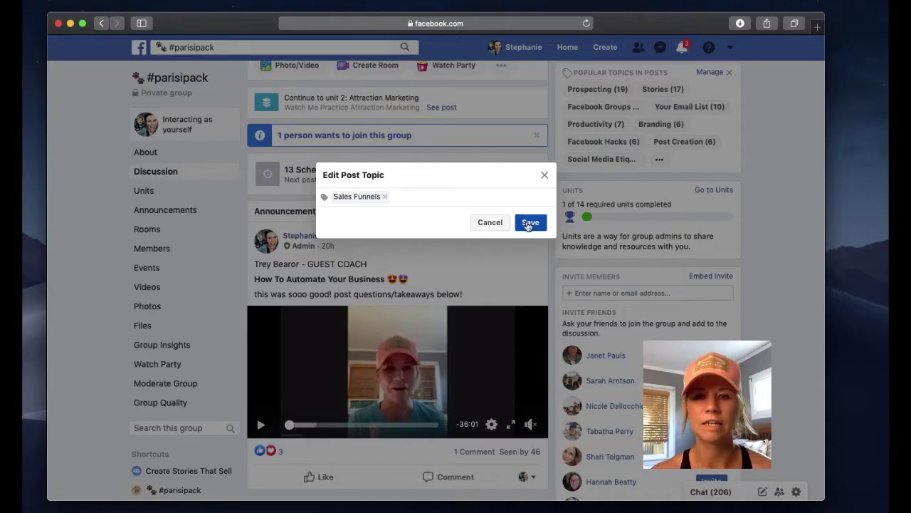
{"action": "left_click", "coordinate": [531, 223]}
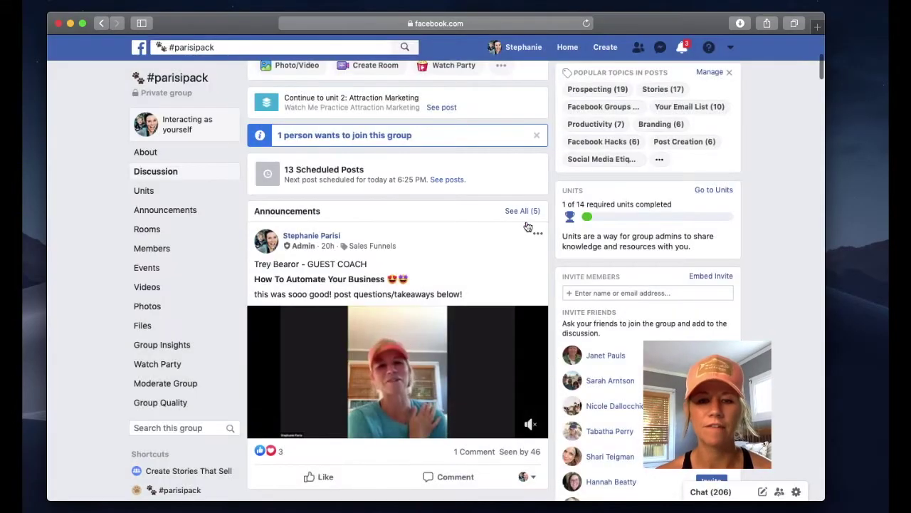
{"action": "scroll", "coordinate": [496, 281], "scroll_direction": "up", "scroll_amount": 5}
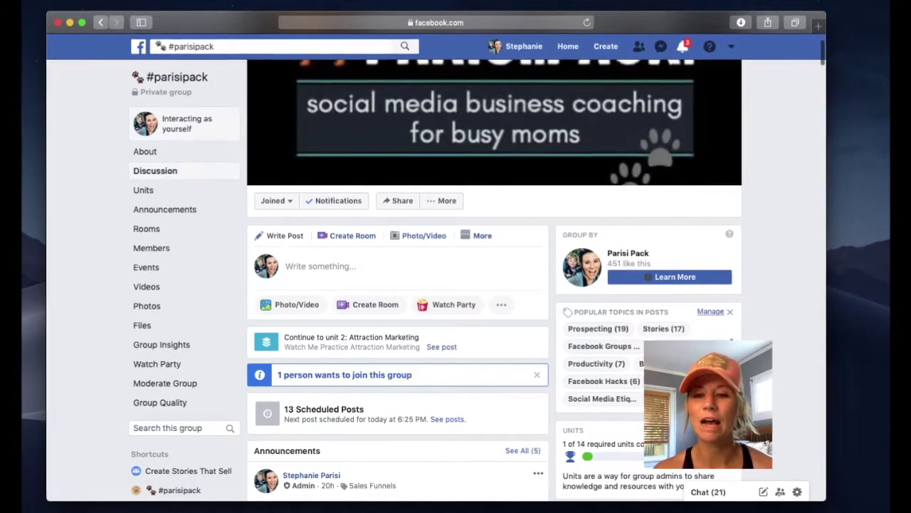
Open the group's list of post topics and view the posts filed under "Sales Funnels".
{"action": "scroll", "coordinate": [716, 313], "scroll_direction": "down", "scroll_amount": 3}
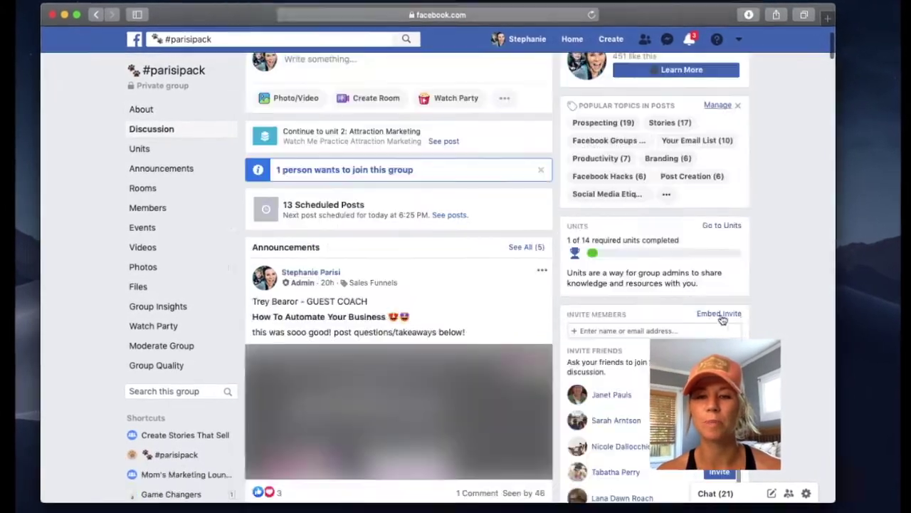
{"action": "scroll", "coordinate": [712, 310], "scroll_direction": "up", "scroll_amount": 5}
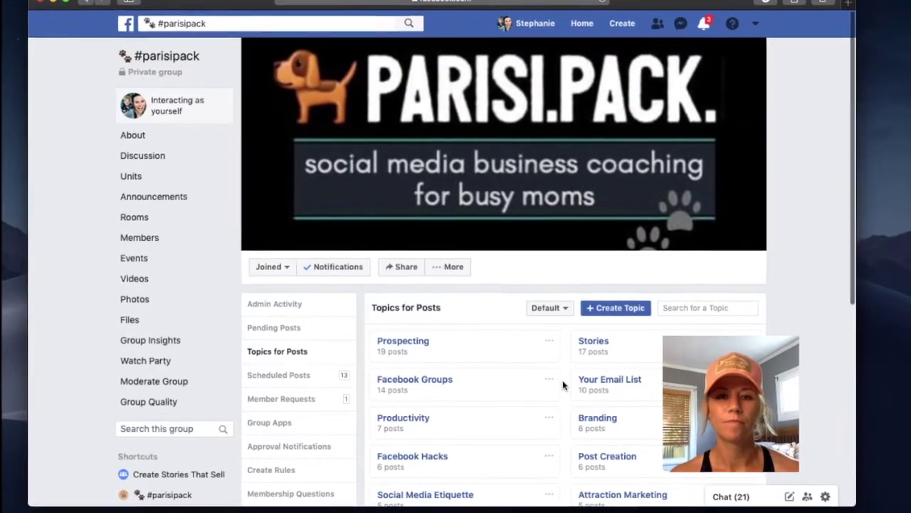
{"action": "scroll", "coordinate": [531, 403], "scroll_direction": "down", "scroll_amount": 3}
{"action": "scroll", "coordinate": [530, 403], "scroll_direction": "down", "scroll_amount": 5}
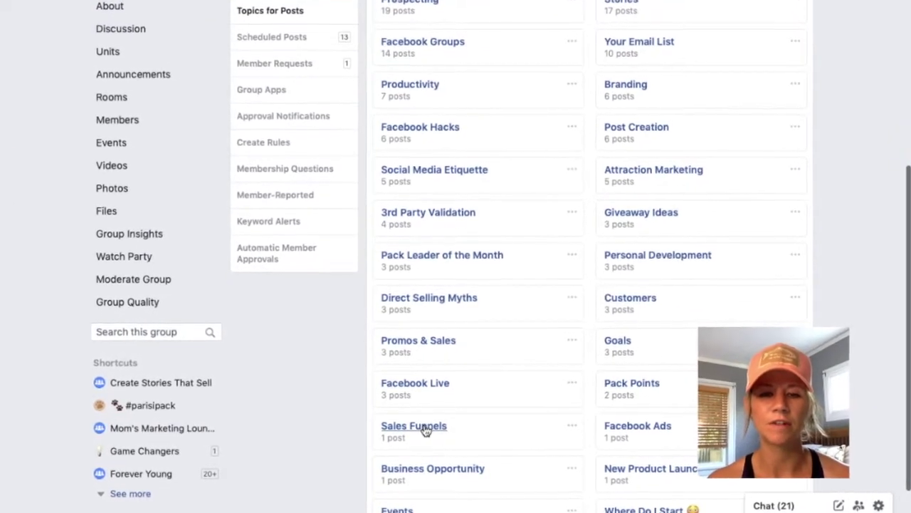
{"action": "left_click", "coordinate": [436, 425]}
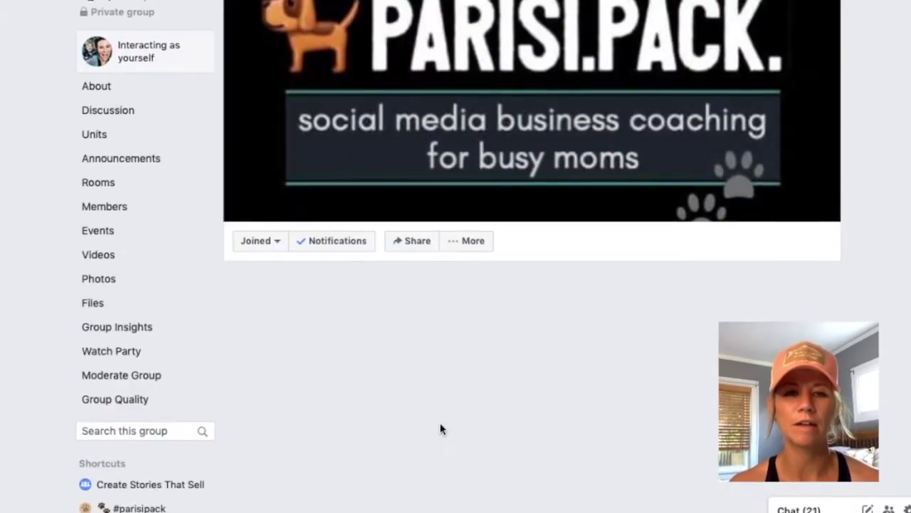
{"action": "scroll", "coordinate": [523, 409], "scroll_direction": "down", "scroll_amount": 8}
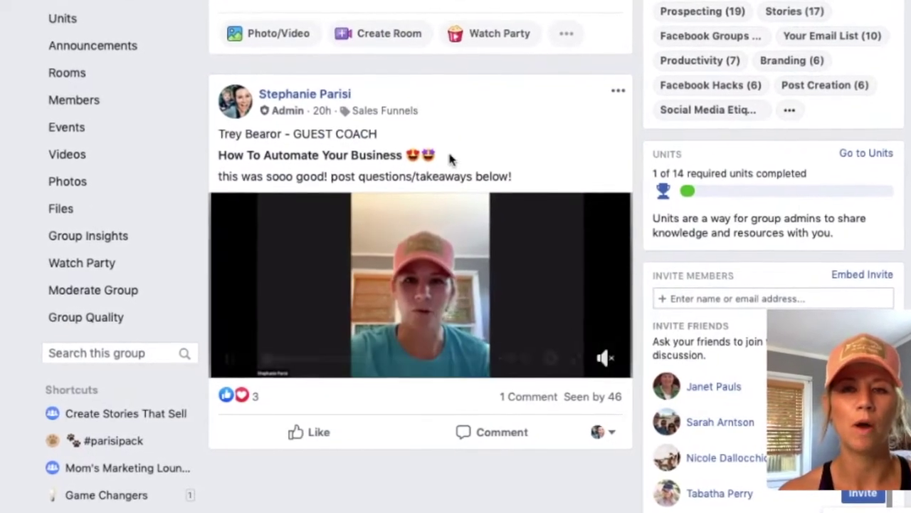
{"action": "scroll", "coordinate": [712, 178], "scroll_direction": "down", "scroll_amount": 4}
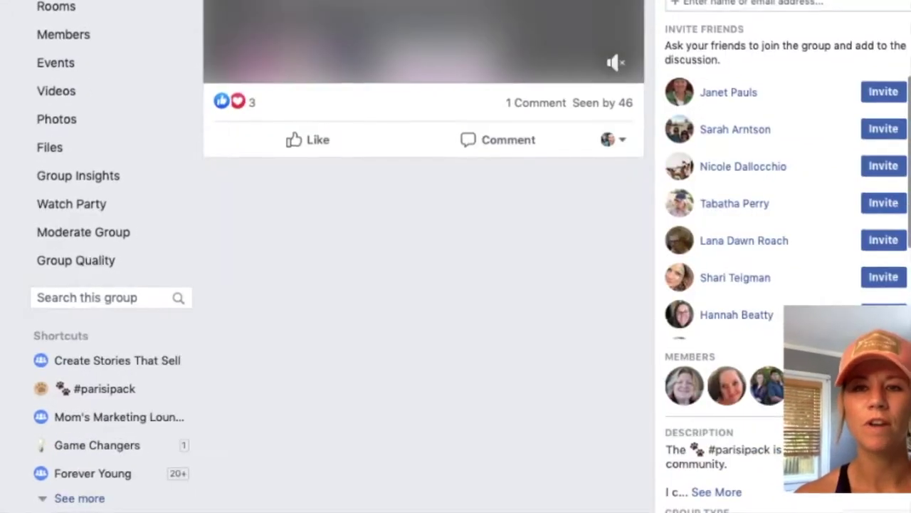
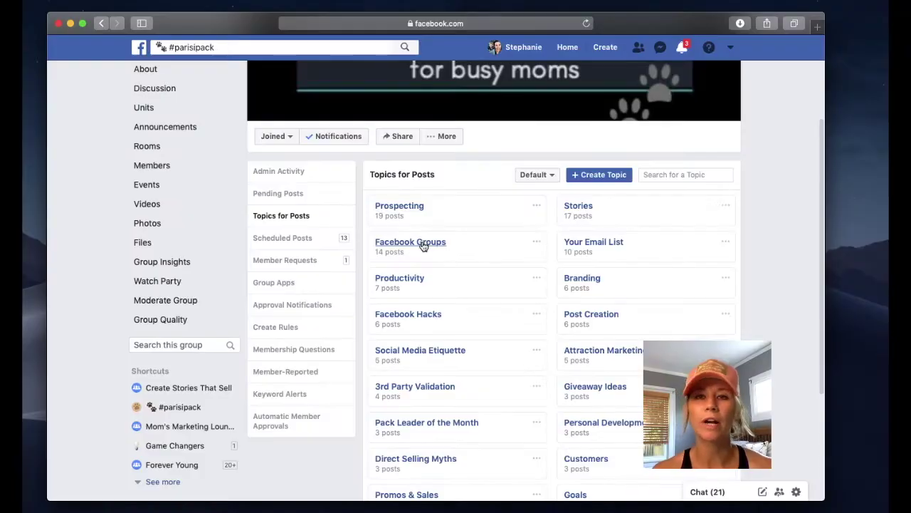
From the topic list, open the "Facebook Groups" topic and browse the posts filed under it.
{"action": "scroll", "coordinate": [424, 245], "scroll_direction": "down", "scroll_amount": 5}
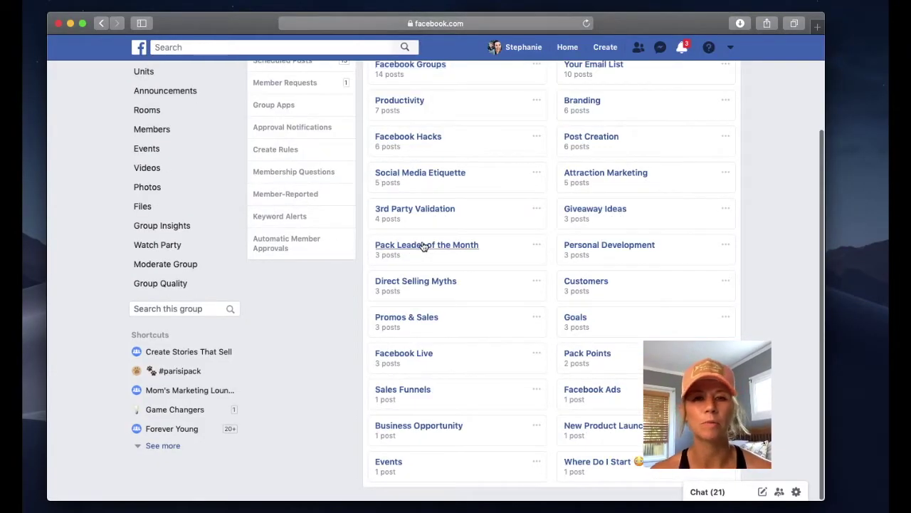
{"action": "left_click", "coordinate": [424, 246]}
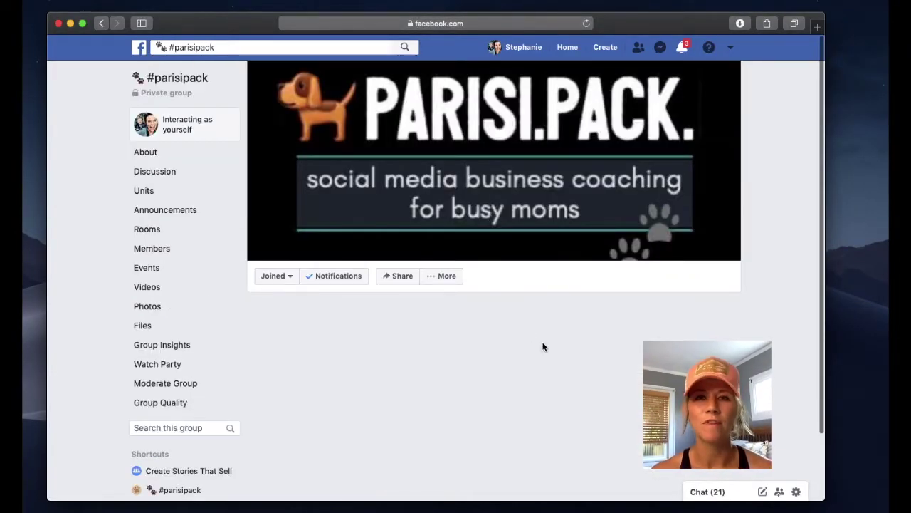
{"action": "scroll", "coordinate": [499, 425], "scroll_direction": "down", "scroll_amount": 8}
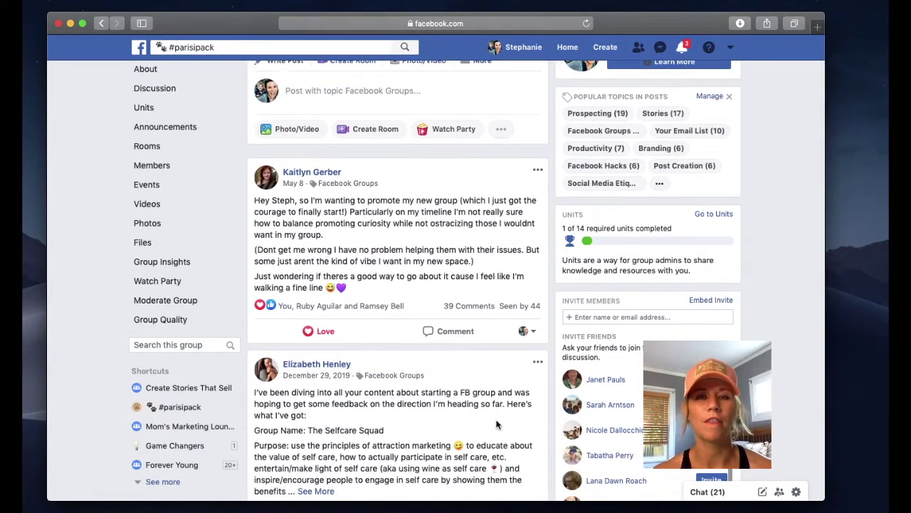
{"action": "scroll", "coordinate": [459, 357], "scroll_direction": "down", "scroll_amount": 5}
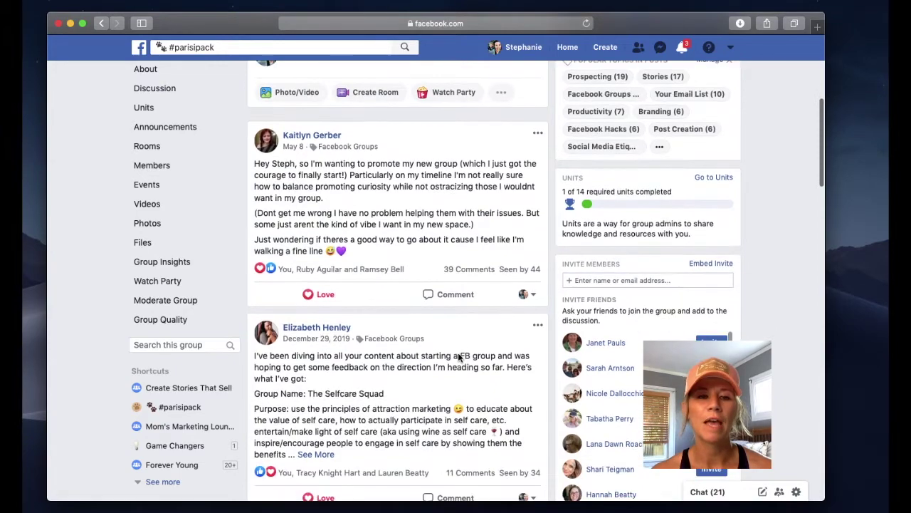
{"action": "scroll", "coordinate": [459, 354], "scroll_direction": "down", "scroll_amount": 14}
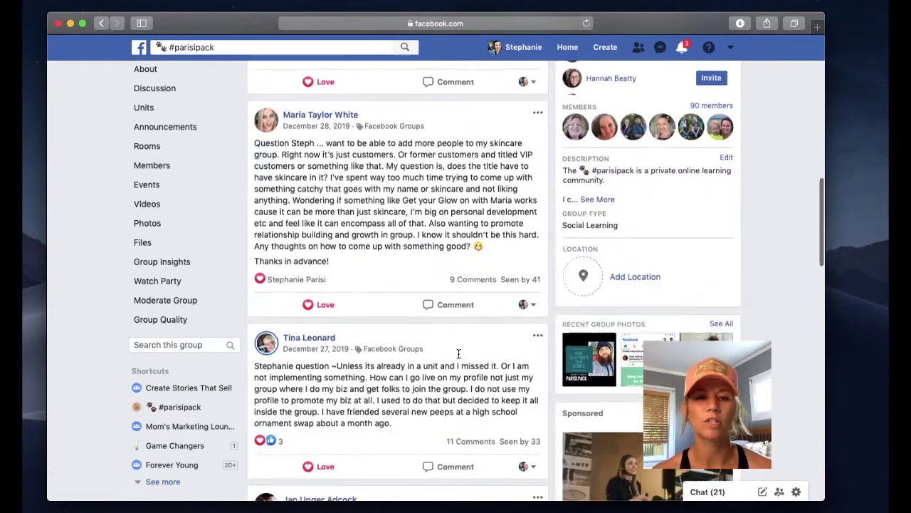
{"action": "scroll", "coordinate": [458, 354], "scroll_direction": "down", "scroll_amount": 15}
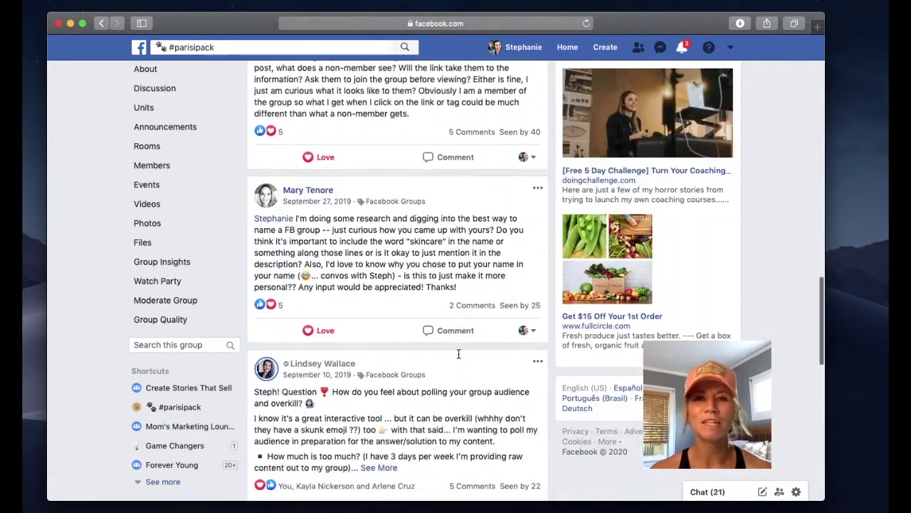
{"action": "scroll", "coordinate": [458, 354], "scroll_direction": "down", "scroll_amount": 6}
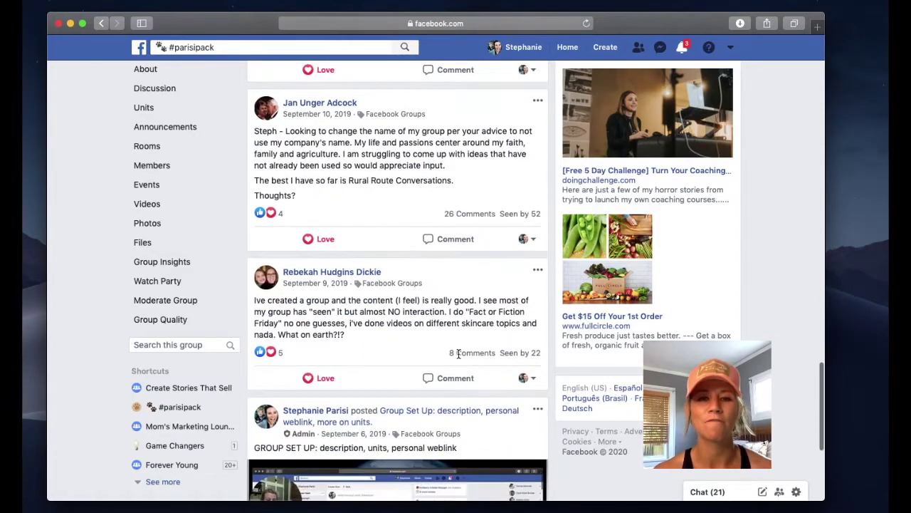
{"action": "scroll", "coordinate": [460, 358], "scroll_direction": "up", "scroll_amount": 11}
{"action": "scroll", "coordinate": [460, 358], "scroll_direction": "up", "scroll_amount": 20}
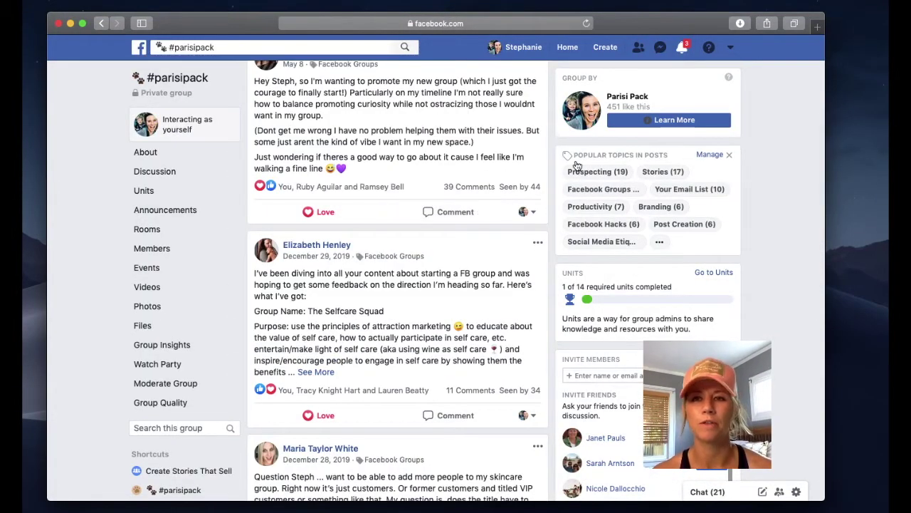
Return to the group's discussion, tag the member's AWeber question with the existing topic "Your Email List" and save it.
{"action": "scroll", "coordinate": [526, 174], "scroll_direction": "up", "scroll_amount": 5}
{"action": "left_click", "coordinate": [153, 171]}
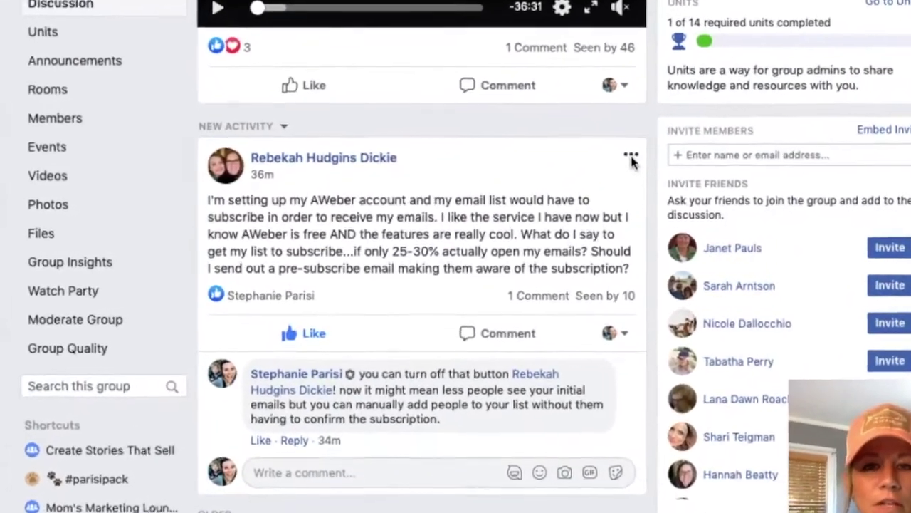
{"action": "left_click", "coordinate": [606, 163]}
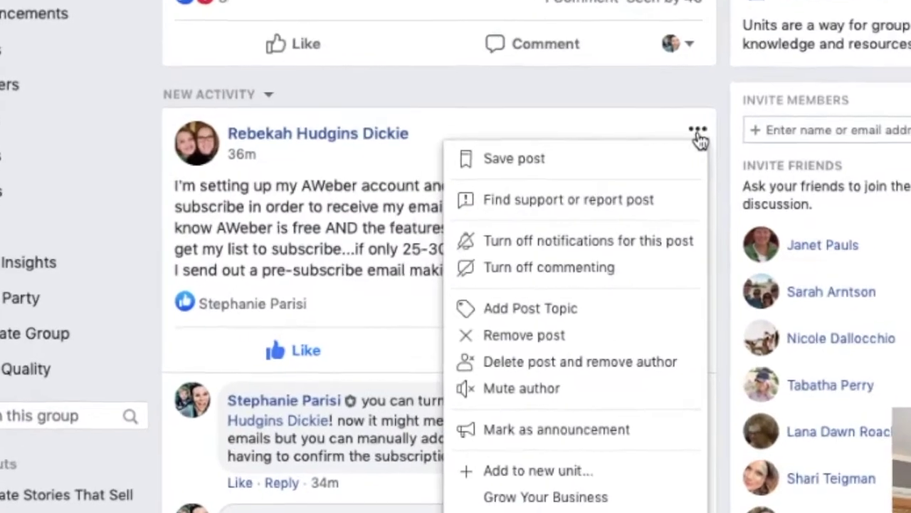
{"action": "left_click", "coordinate": [594, 314]}
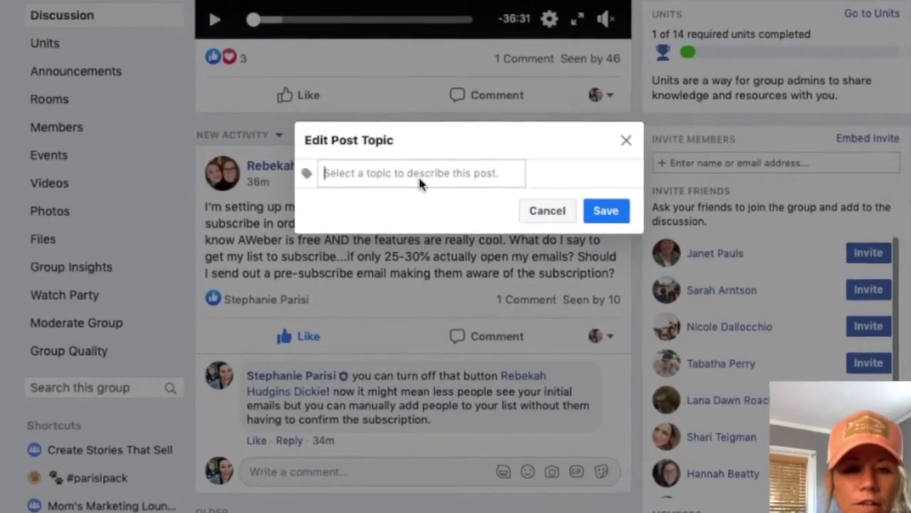
{"action": "type", "text": "Your"}
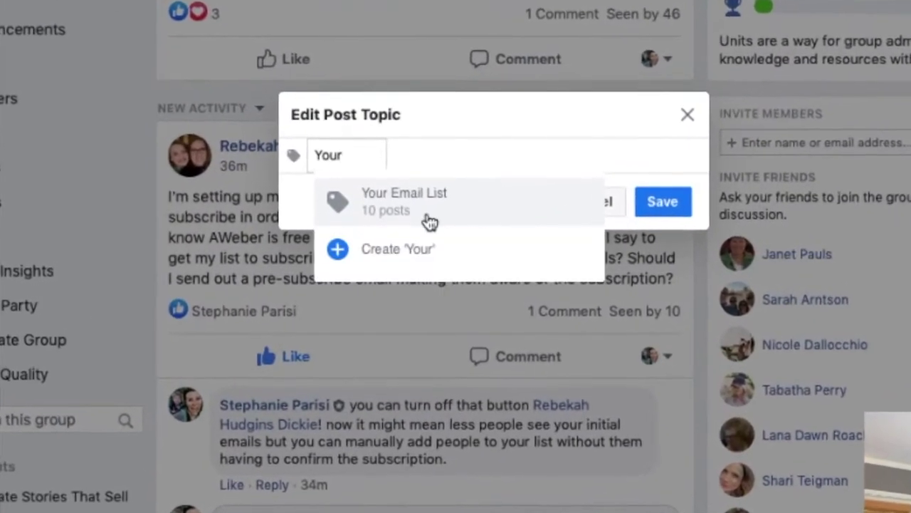
{"action": "left_click", "coordinate": [443, 207]}
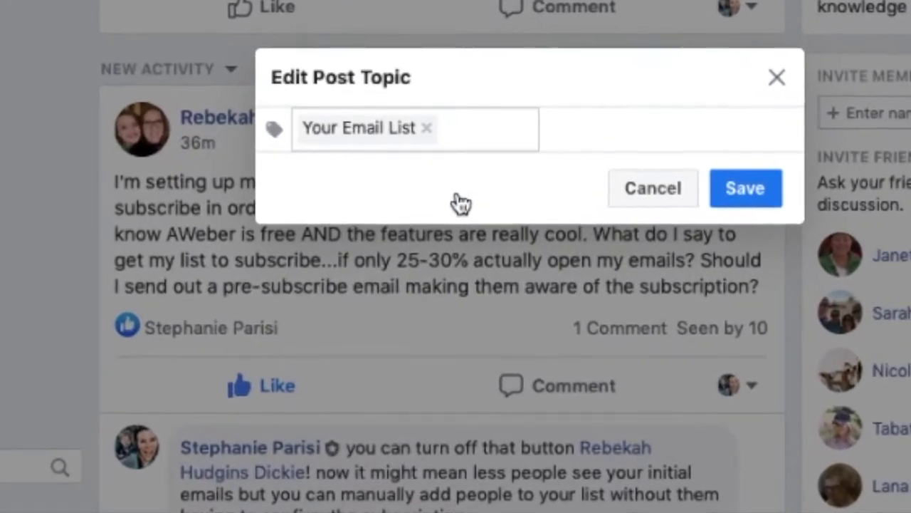
{"action": "left_click", "coordinate": [760, 190]}
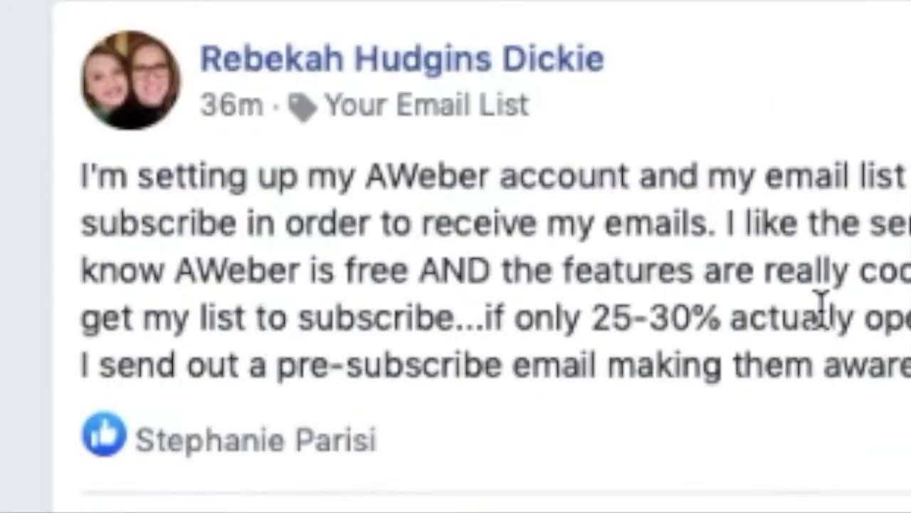
Find the "FACEBOOK PAGES: PART 1" live video post in the discussion and start adding a post topic to it.
{"action": "scroll", "coordinate": [433, 221], "scroll_direction": "down", "scroll_amount": 10}
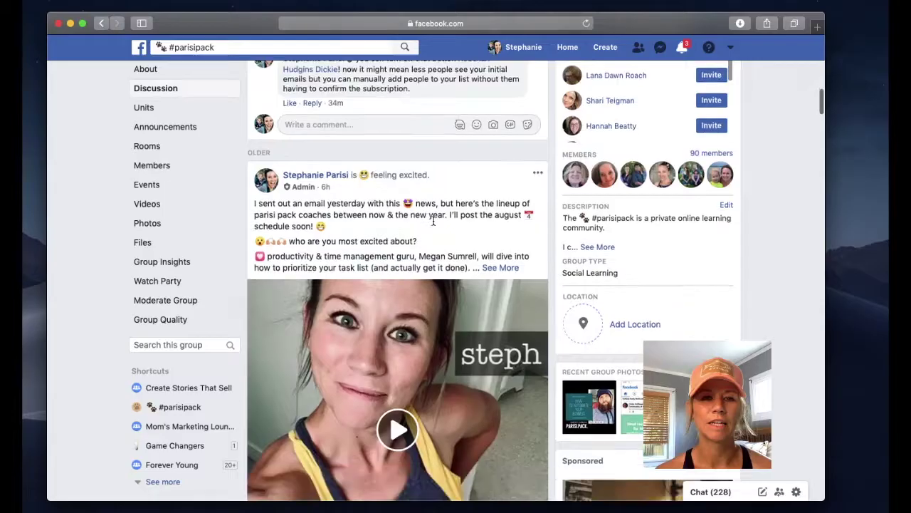
{"action": "scroll", "coordinate": [433, 223], "scroll_direction": "down", "scroll_amount": 12}
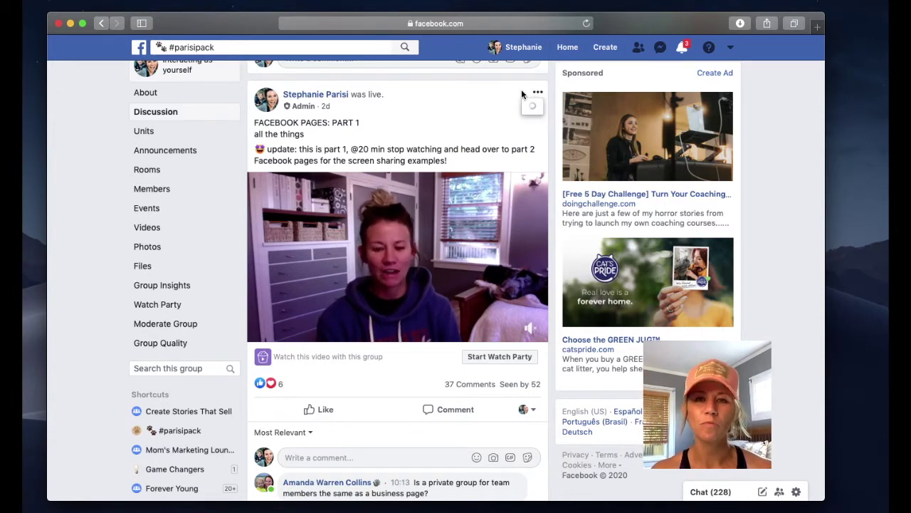
{"action": "left_click", "coordinate": [538, 94]}
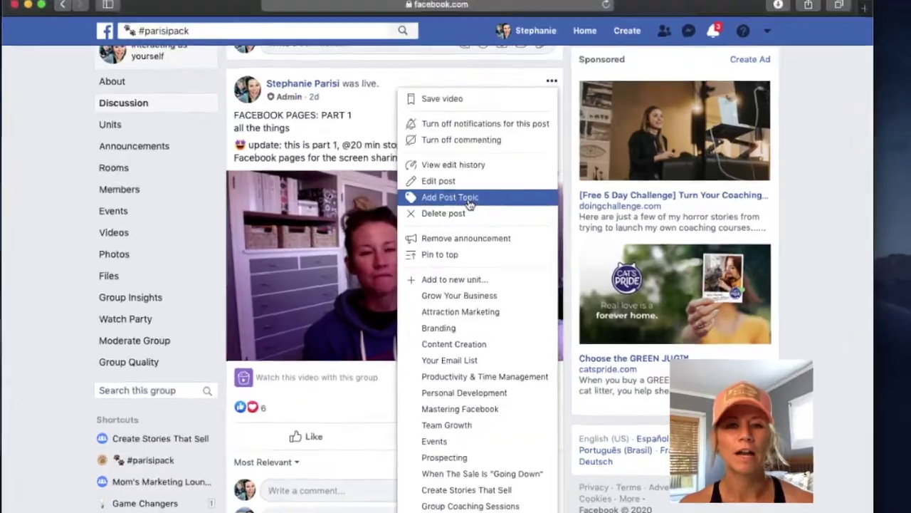
{"action": "left_click", "coordinate": [462, 197]}
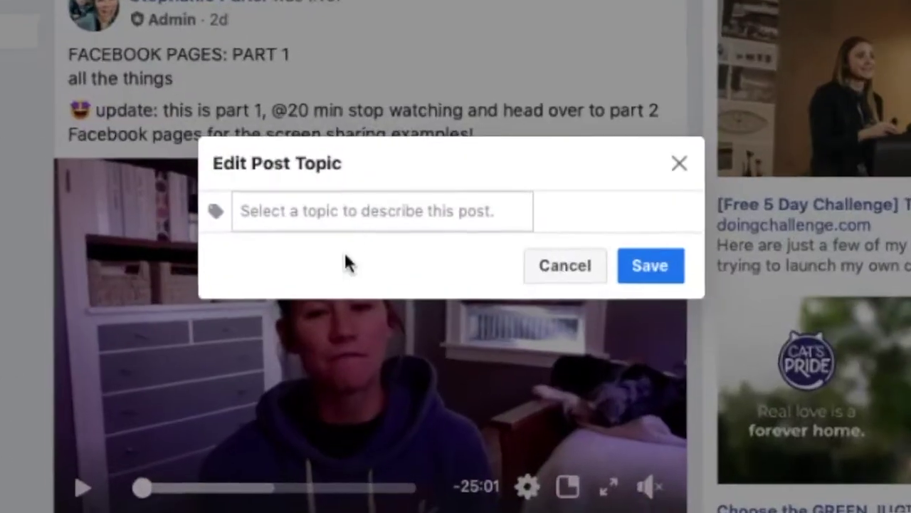
Create the new topic "Facebook Pages" for the live video post and save the post's topic.
{"action": "type", "text": "F"}
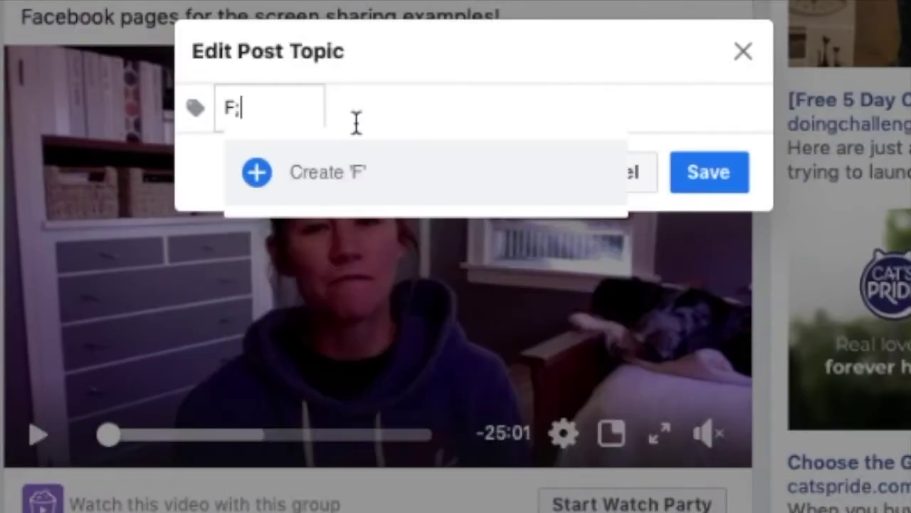
{"action": "type", "text": ";a"}
{"action": "key", "text": "BackSpace"}
{"action": "key", "text": "BackSpace"}
{"action": "type", "text": "a"}
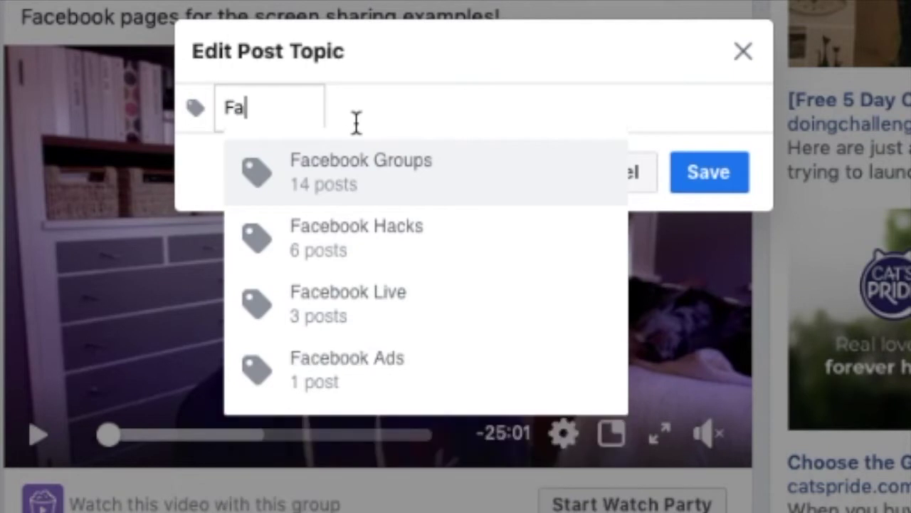
{"action": "type", "text": "cebook "}
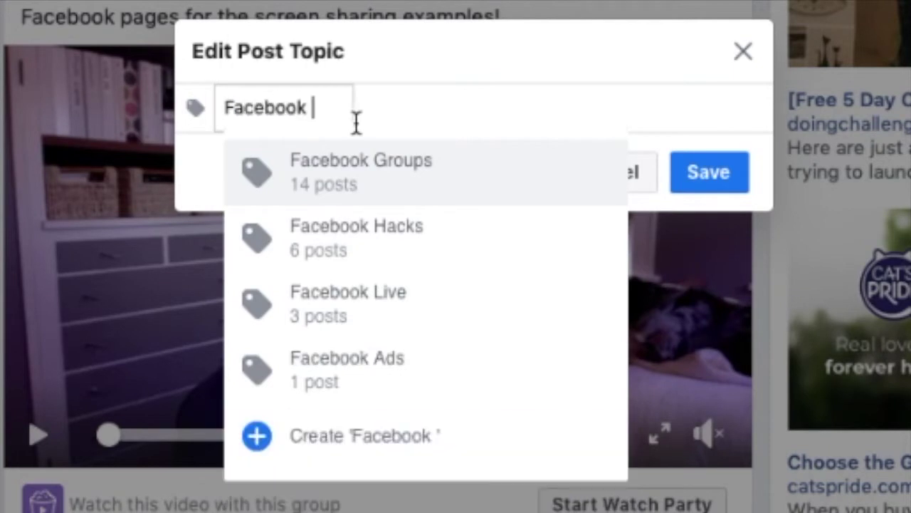
{"action": "type", "text": "Pages"}
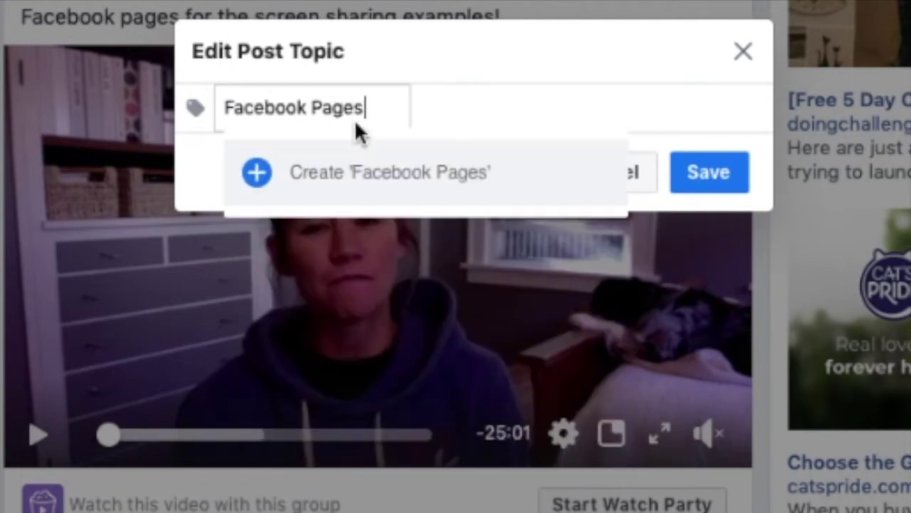
{"action": "left_click", "coordinate": [409, 181]}
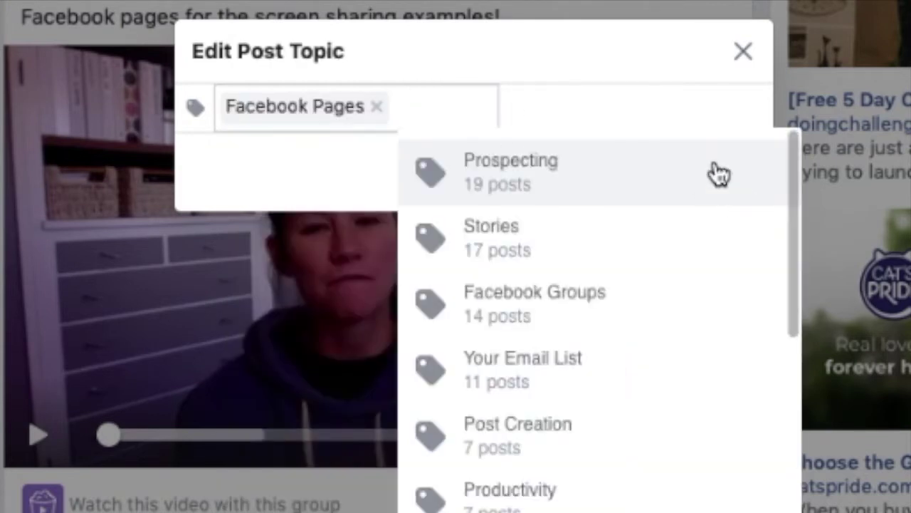
{"action": "left_click", "coordinate": [305, 178]}
{"action": "left_click", "coordinate": [705, 171]}
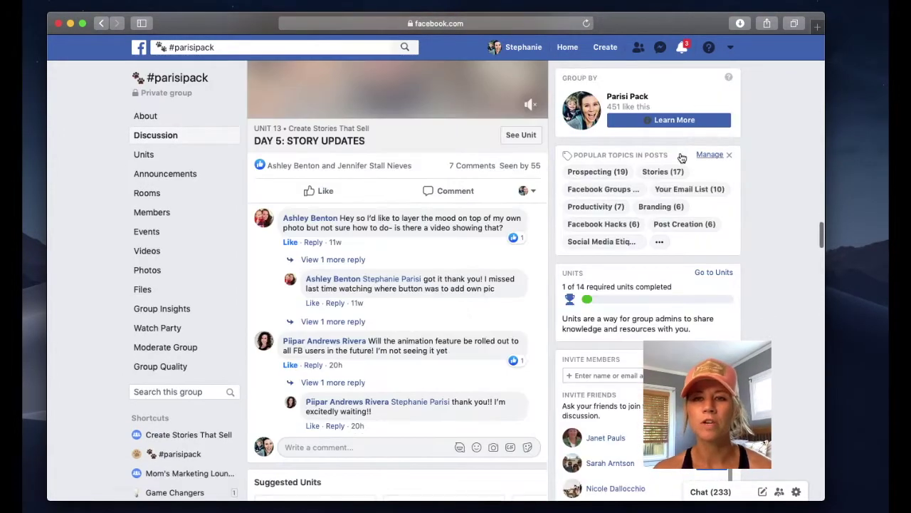
Open the management list of popular topics and review all the group's post topics.
{"action": "left_click", "coordinate": [710, 154]}
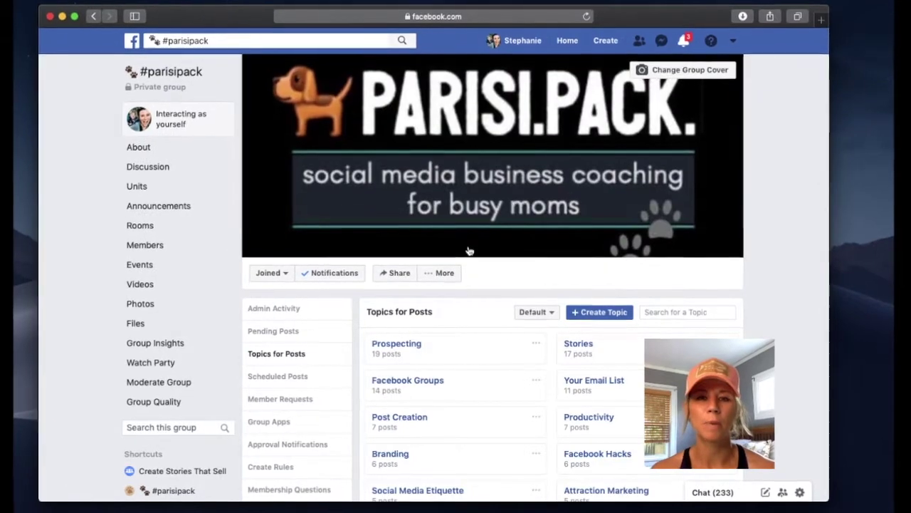
{"action": "scroll", "coordinate": [489, 391], "scroll_direction": "down", "scroll_amount": 3}
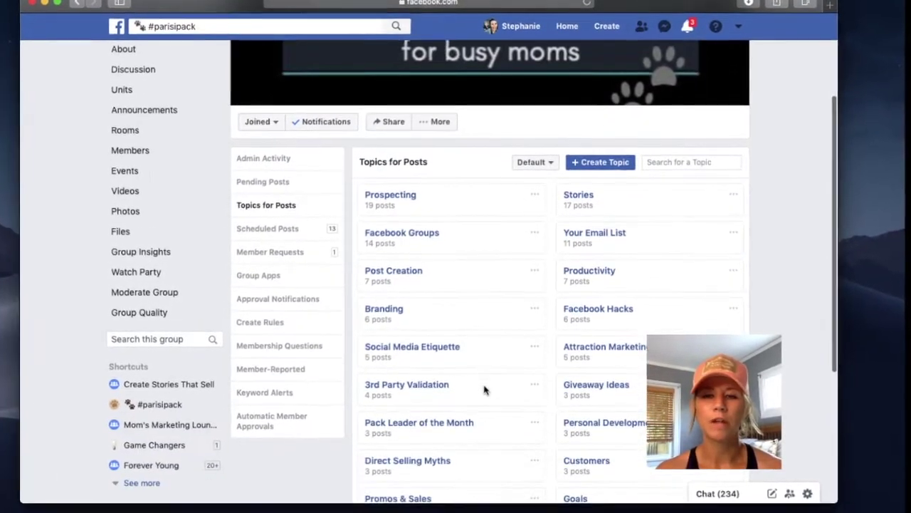
{"action": "scroll", "coordinate": [484, 390], "scroll_direction": "down", "scroll_amount": 5}
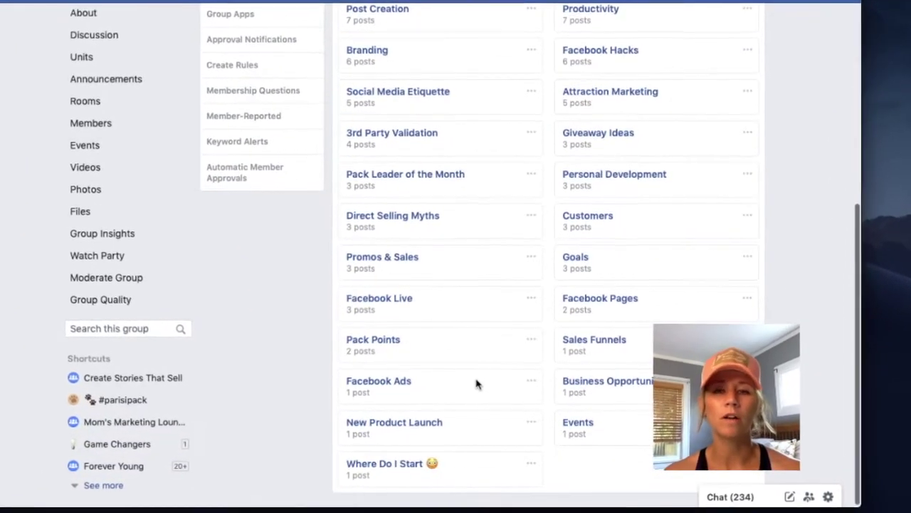
{"action": "scroll", "coordinate": [470, 379], "scroll_direction": "up", "scroll_amount": 3}
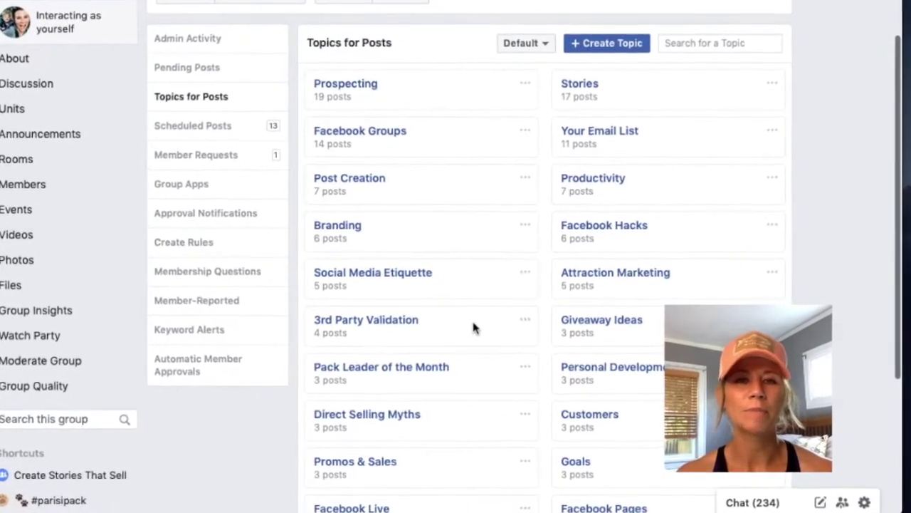
Return from the topic management list to the group's discussion.
{"action": "scroll", "coordinate": [469, 326], "scroll_direction": "up", "scroll_amount": 3}
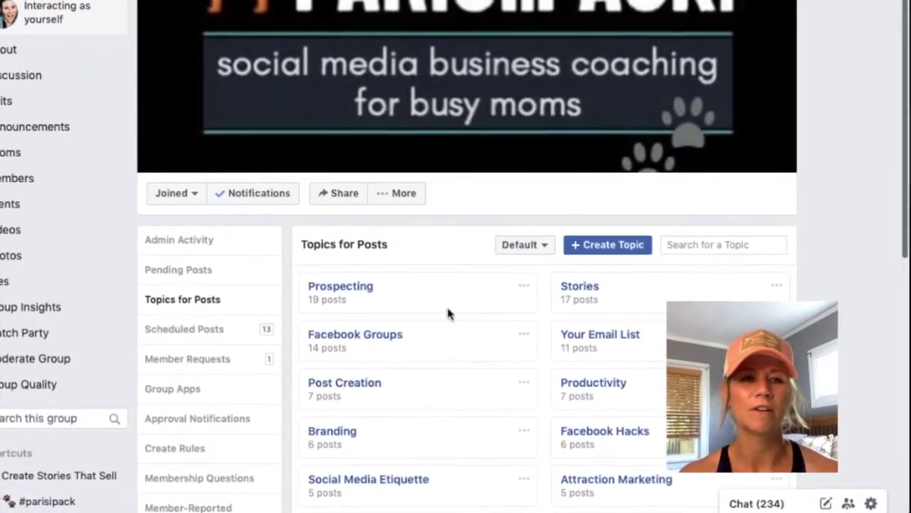
{"action": "left_click", "coordinate": [32, 83]}
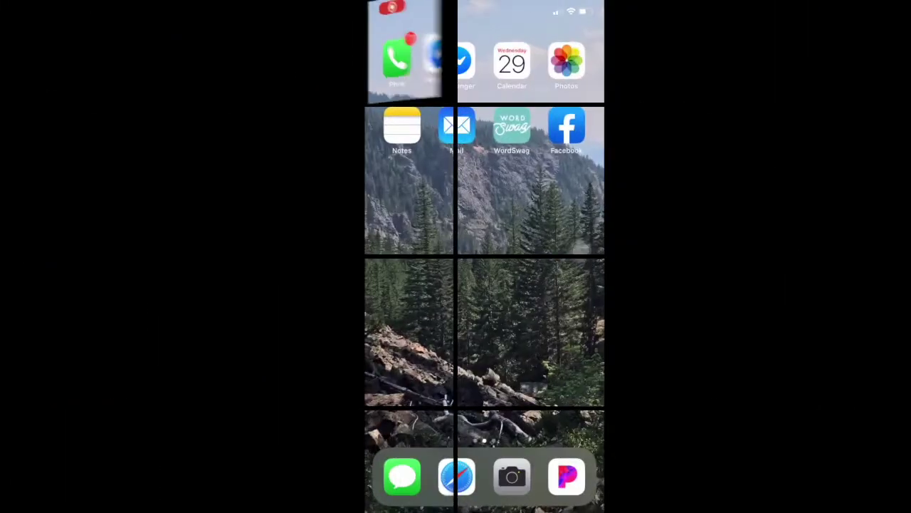
Switch to the Facebook mobile app, go to the #parisipack group and open the full list of its popular topics.
{"action": "left_click", "coordinate": [567, 127]}
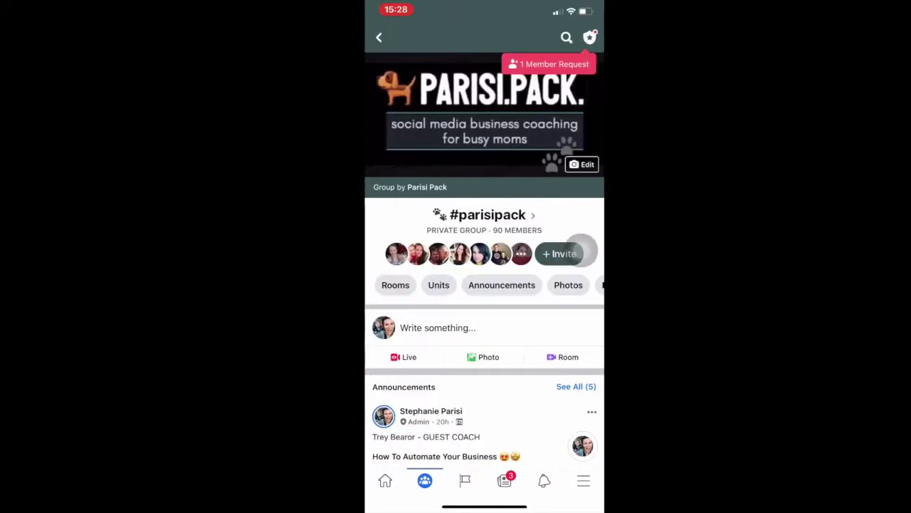
{"action": "scroll", "coordinate": [485, 320], "scroll_direction": "down", "scroll_amount": 10}
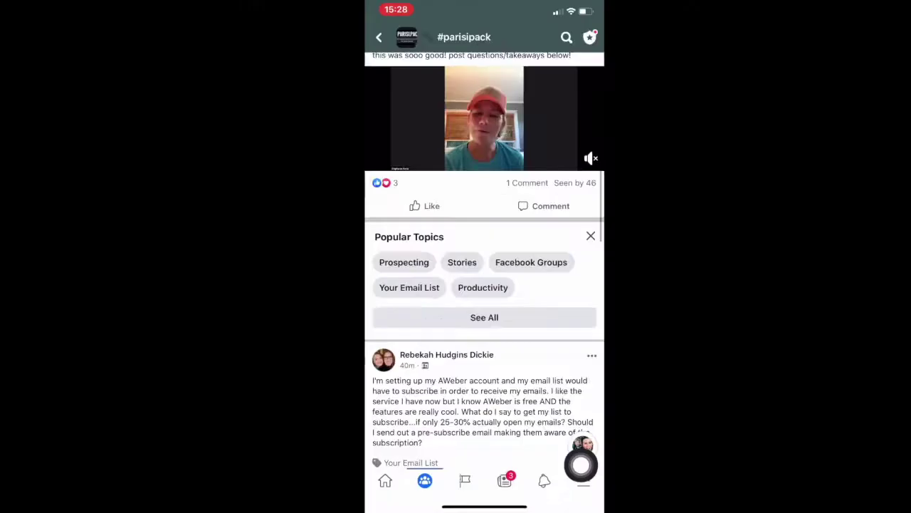
{"action": "left_click", "coordinate": [465, 354]}
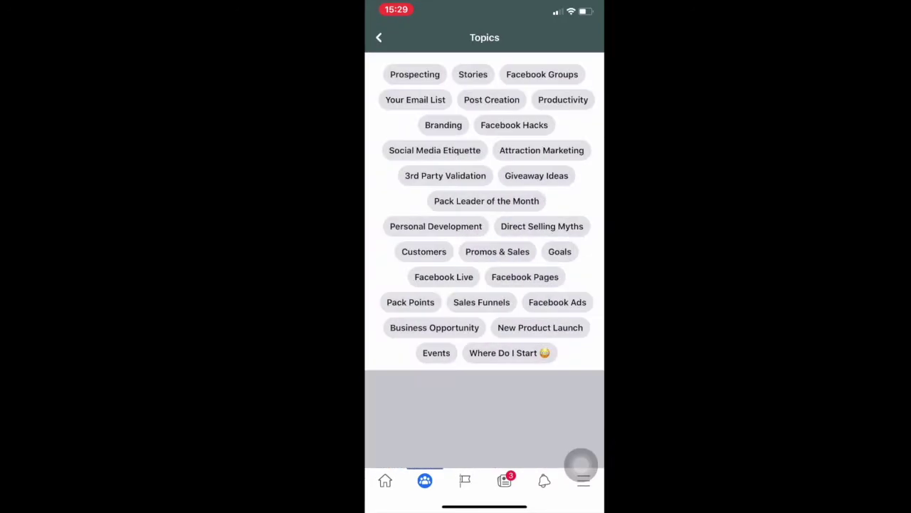
Find the "replay: rise up!" post in the group and tag it with a newly created topic named "Replay Riseup".
{"action": "scroll", "coordinate": [484, 285], "scroll_direction": "down", "scroll_amount": 10}
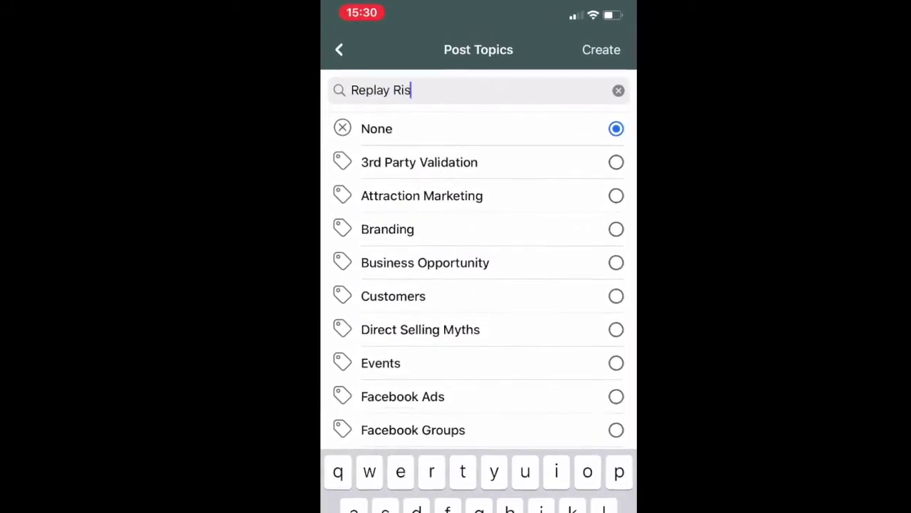
{"action": "type", "text": "p"}
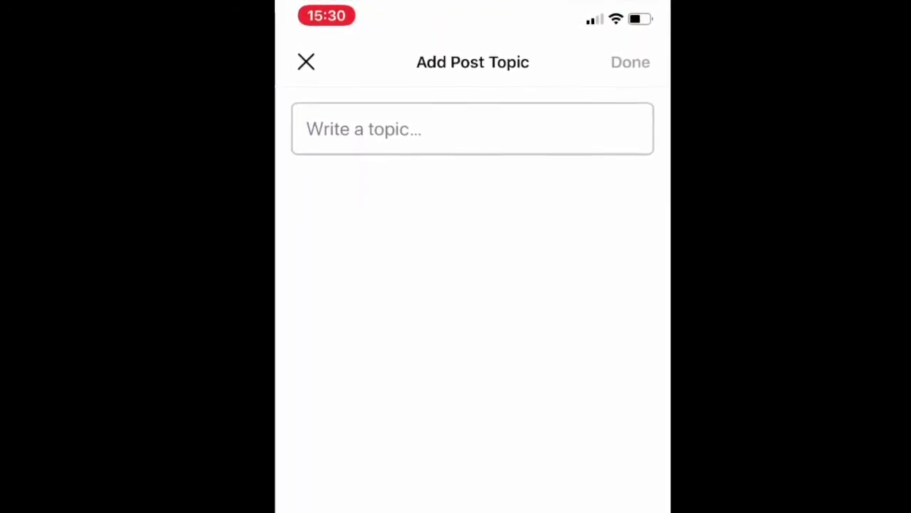
{"action": "type", "text": "re"}
{"action": "key", "text": "BackSpace"}
{"action": "key", "text": "BackSpace"}
{"action": "type", "text": "Replay Riseuo"}
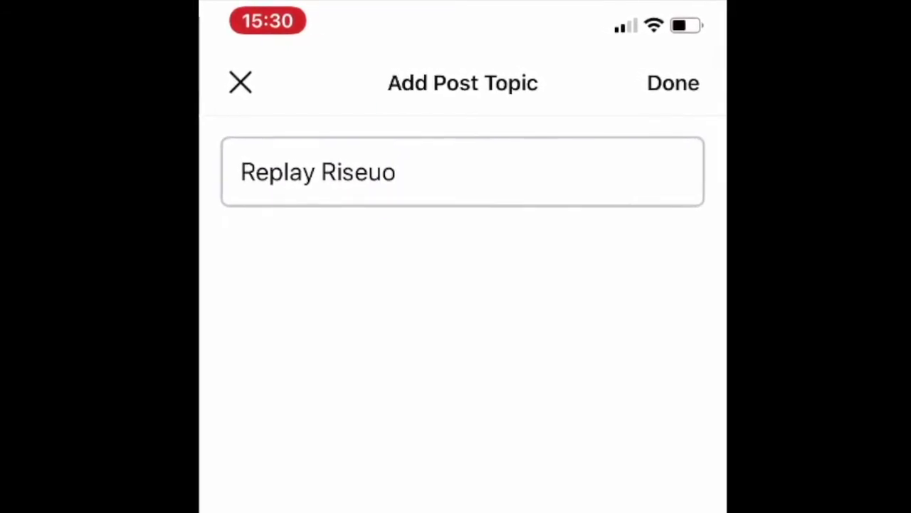
{"action": "key", "text": "BackSpace"}
{"action": "type", "text": "p"}
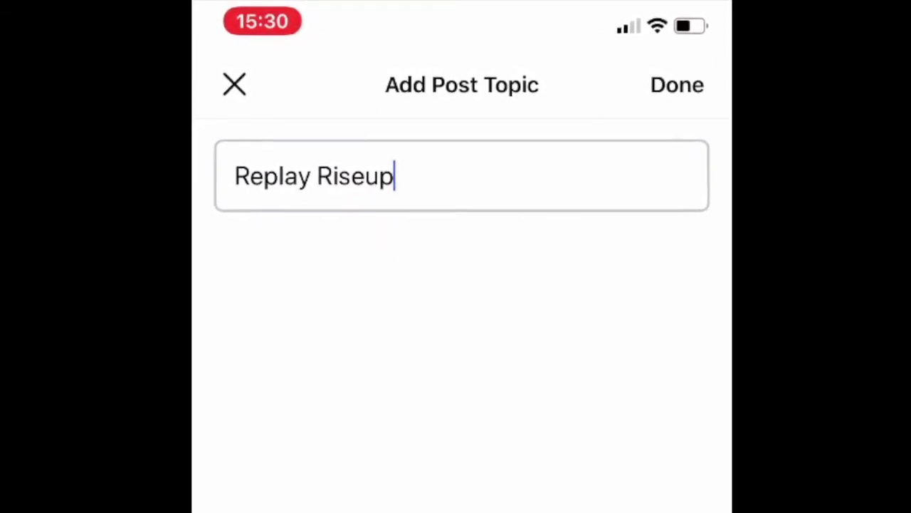
{"action": "key", "text": "Return"}
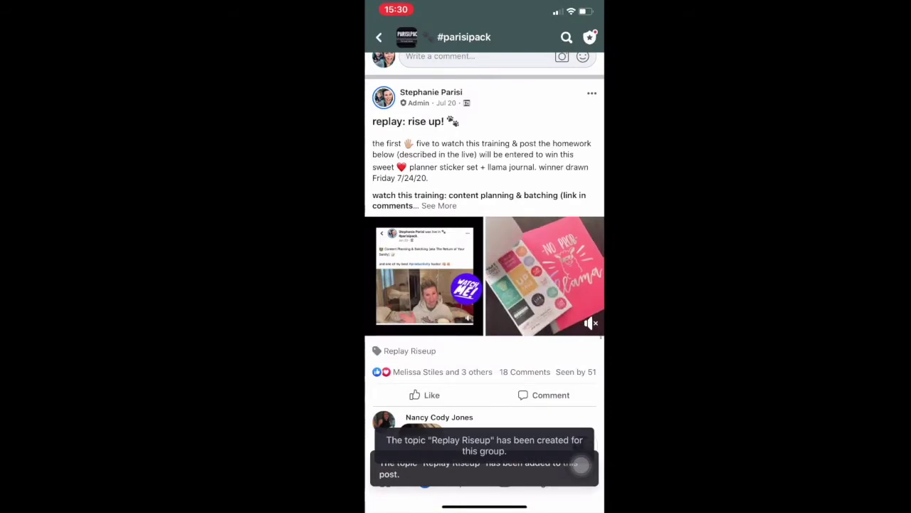
Find the member's question about the app used for quick transitions and tag it with the existing topic "Post Creation".
{"action": "scroll", "coordinate": [484, 285], "scroll_direction": "down", "scroll_amount": 2}
{"action": "scroll", "coordinate": [484, 285], "scroll_direction": "down", "scroll_amount": 8}
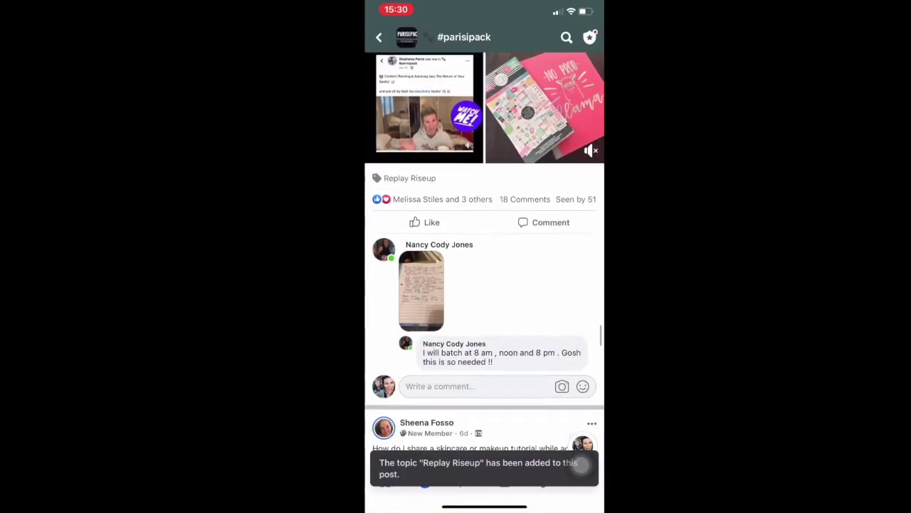
{"action": "scroll", "coordinate": [484, 285], "scroll_direction": "down", "scroll_amount": 15}
{"action": "scroll", "coordinate": [484, 285], "scroll_direction": "down", "scroll_amount": 1}
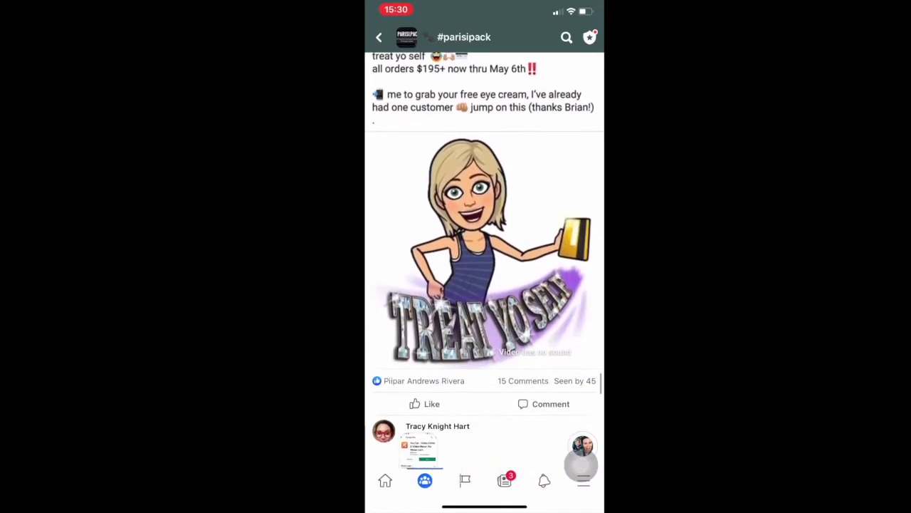
{"action": "scroll", "coordinate": [484, 284], "scroll_direction": "up", "scroll_amount": 3}
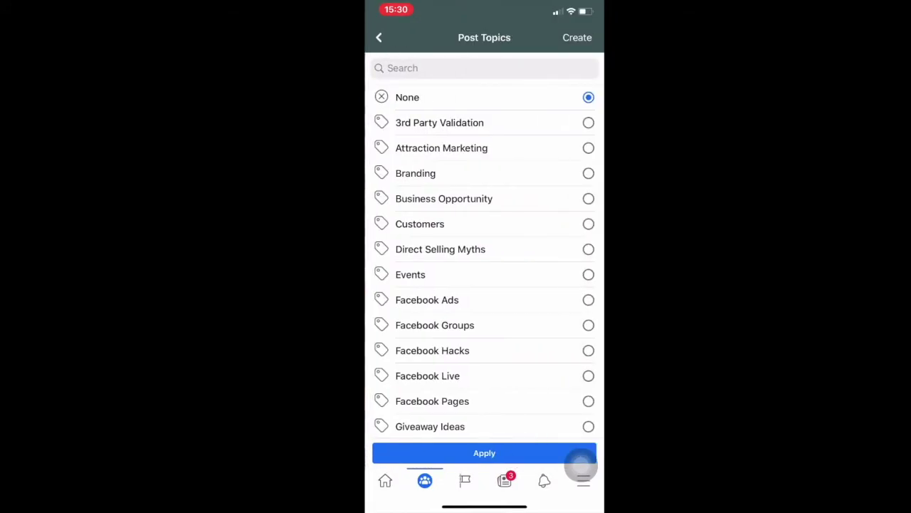
{"action": "scroll", "coordinate": [484, 257], "scroll_direction": "down", "scroll_amount": 3}
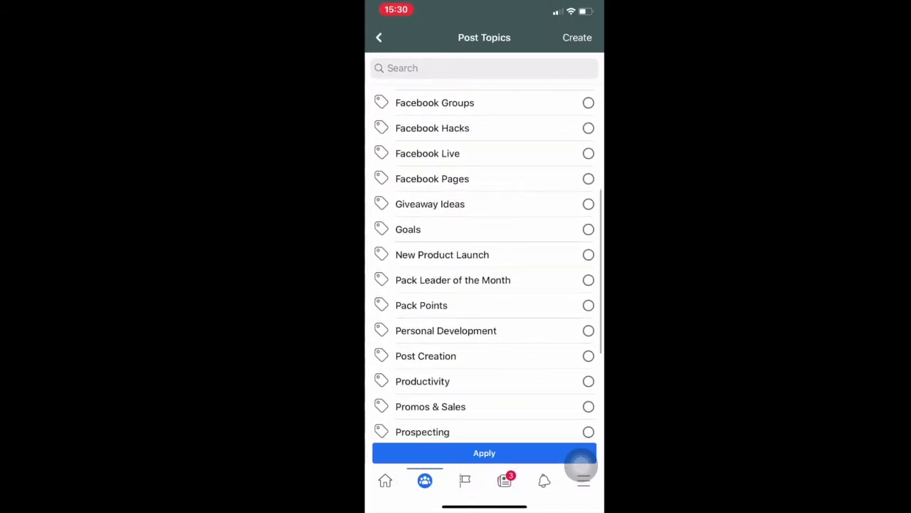
{"action": "left_click", "coordinate": [484, 453]}
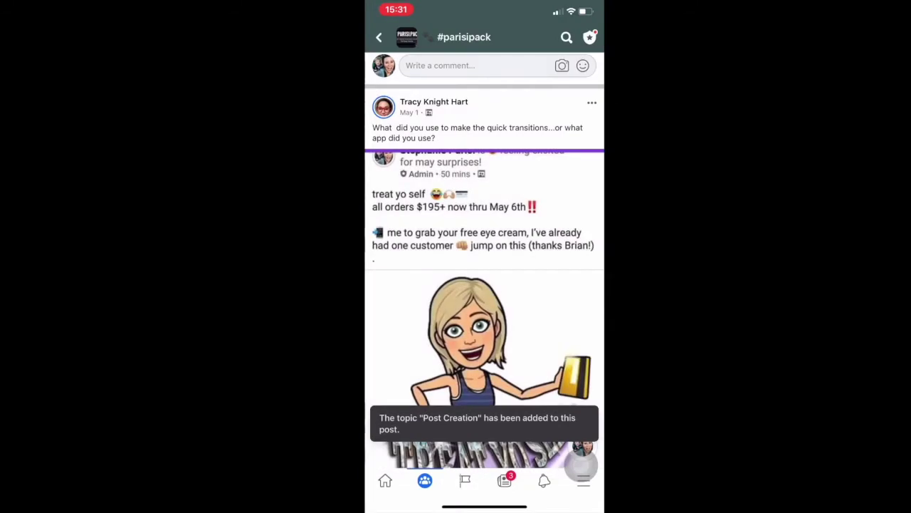
Find the member's untagged post asking for an app to make Facebook story videos longer than 20 seconds.
{"action": "scroll", "coordinate": [484, 271], "scroll_direction": "down", "scroll_amount": 2}
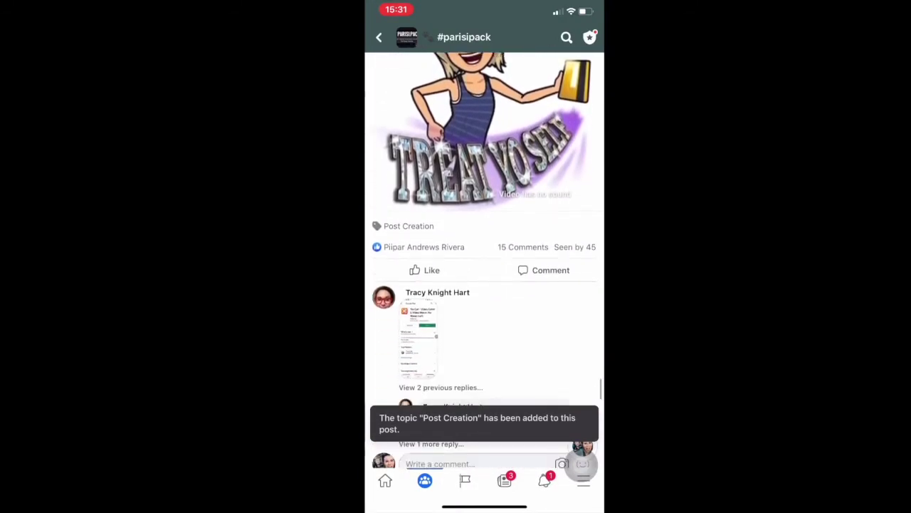
{"action": "scroll", "coordinate": [484, 270], "scroll_direction": "down", "scroll_amount": 5}
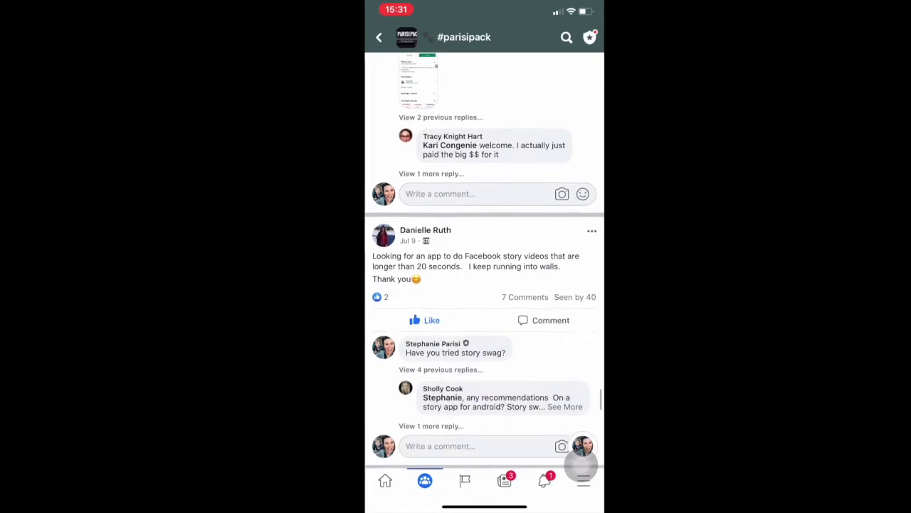